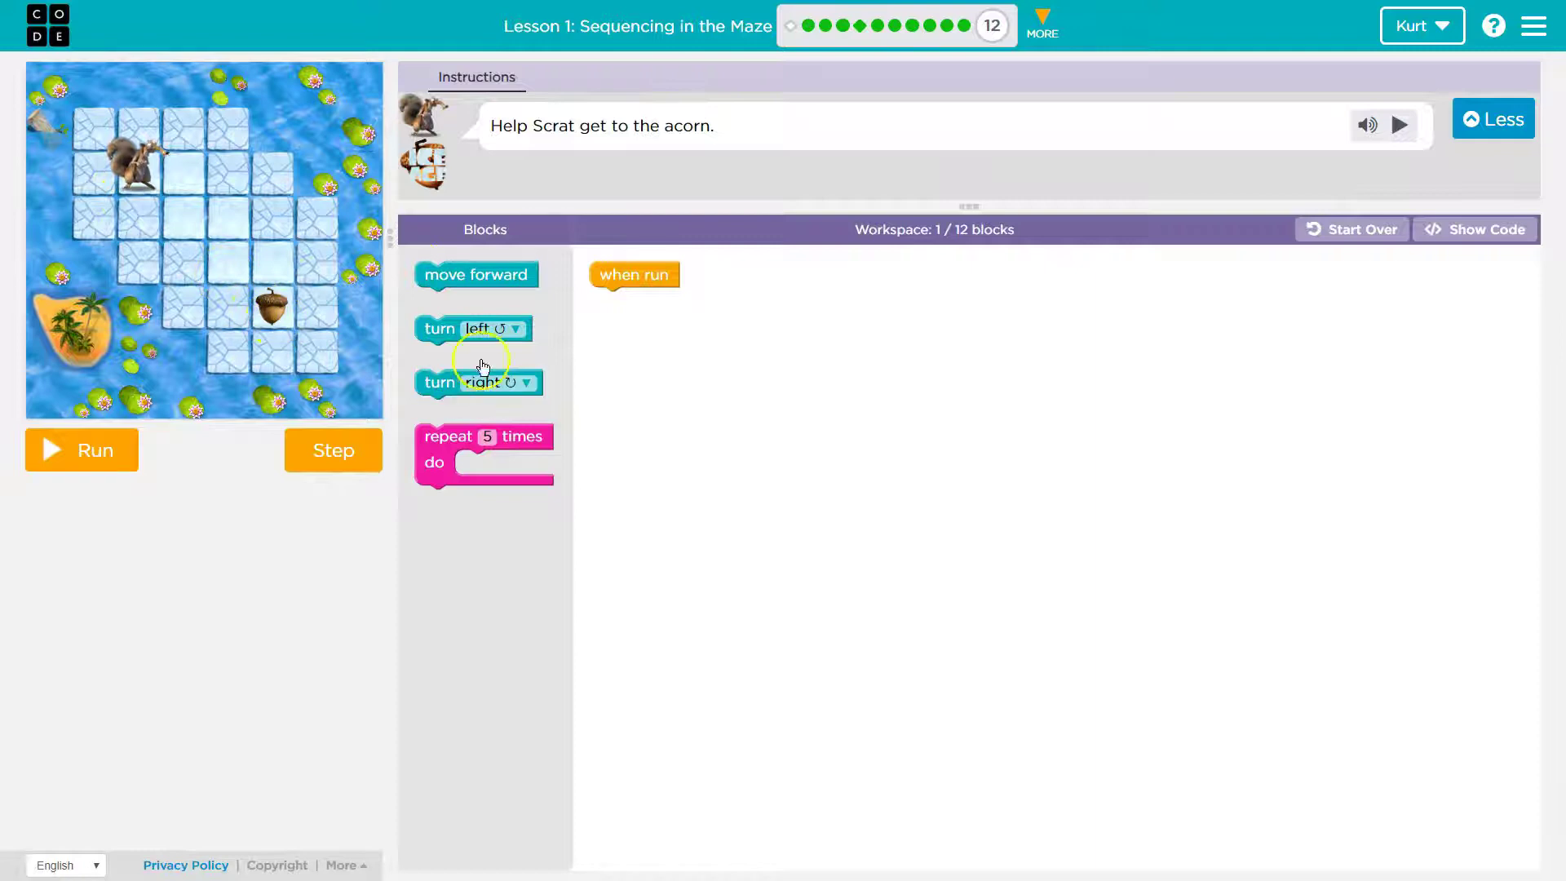
- Test two move forward blocks under when run by stepping, then remove the second one
mouse_move(438, 275)
mouse_down()
mouse_move(664, 347)
mouse_move(612, 303)
mouse_up()
mouse_move(435, 271)
mouse_down()
mouse_move(574, 339)
mouse_move(616, 331)
mouse_up()
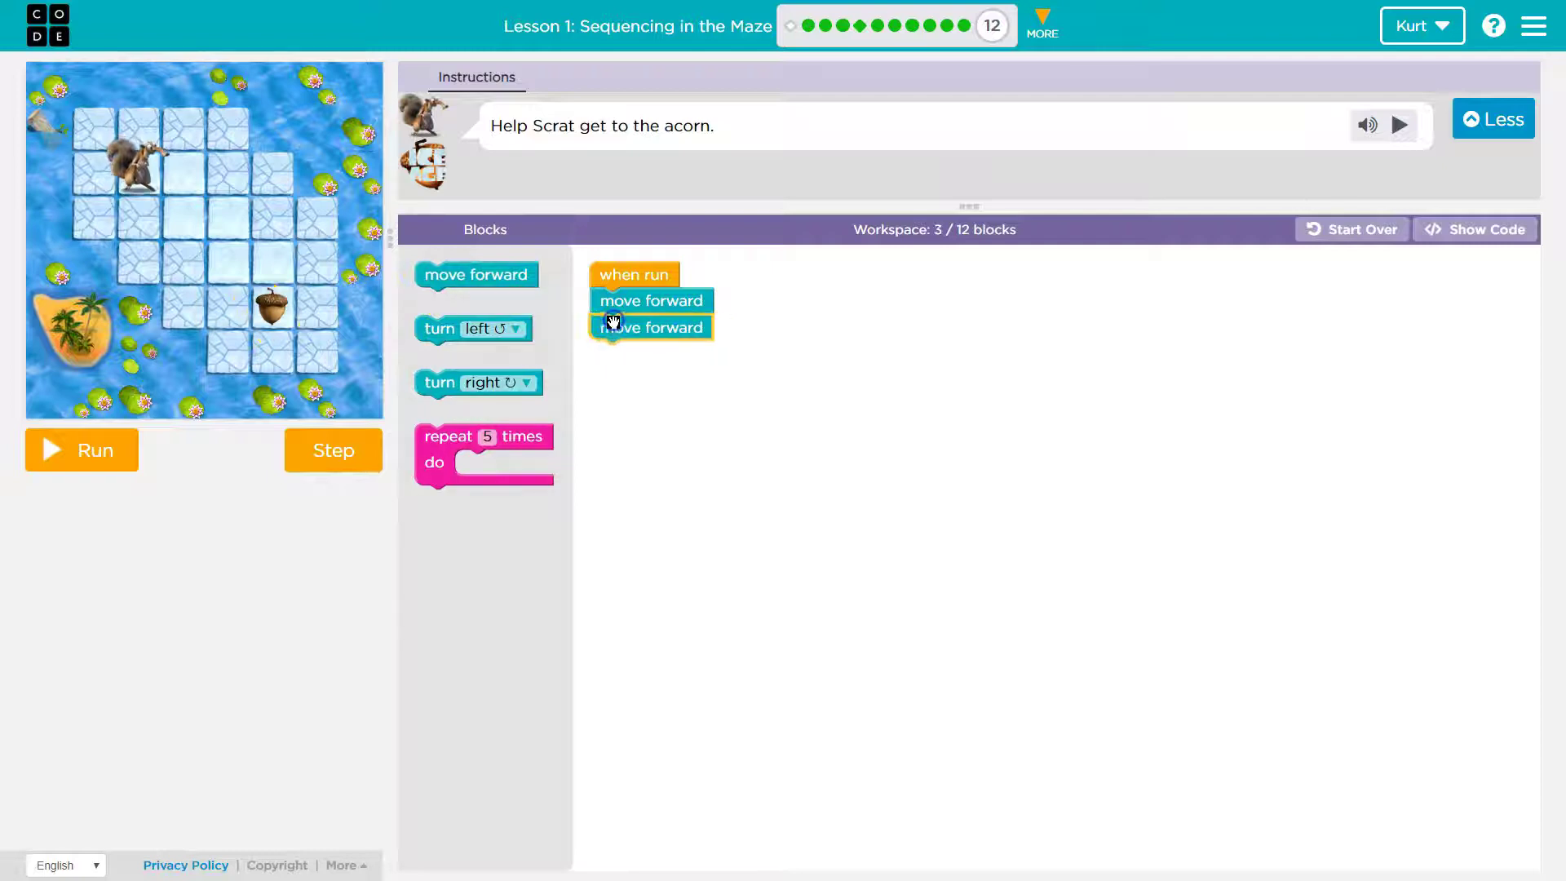
click(334, 455)
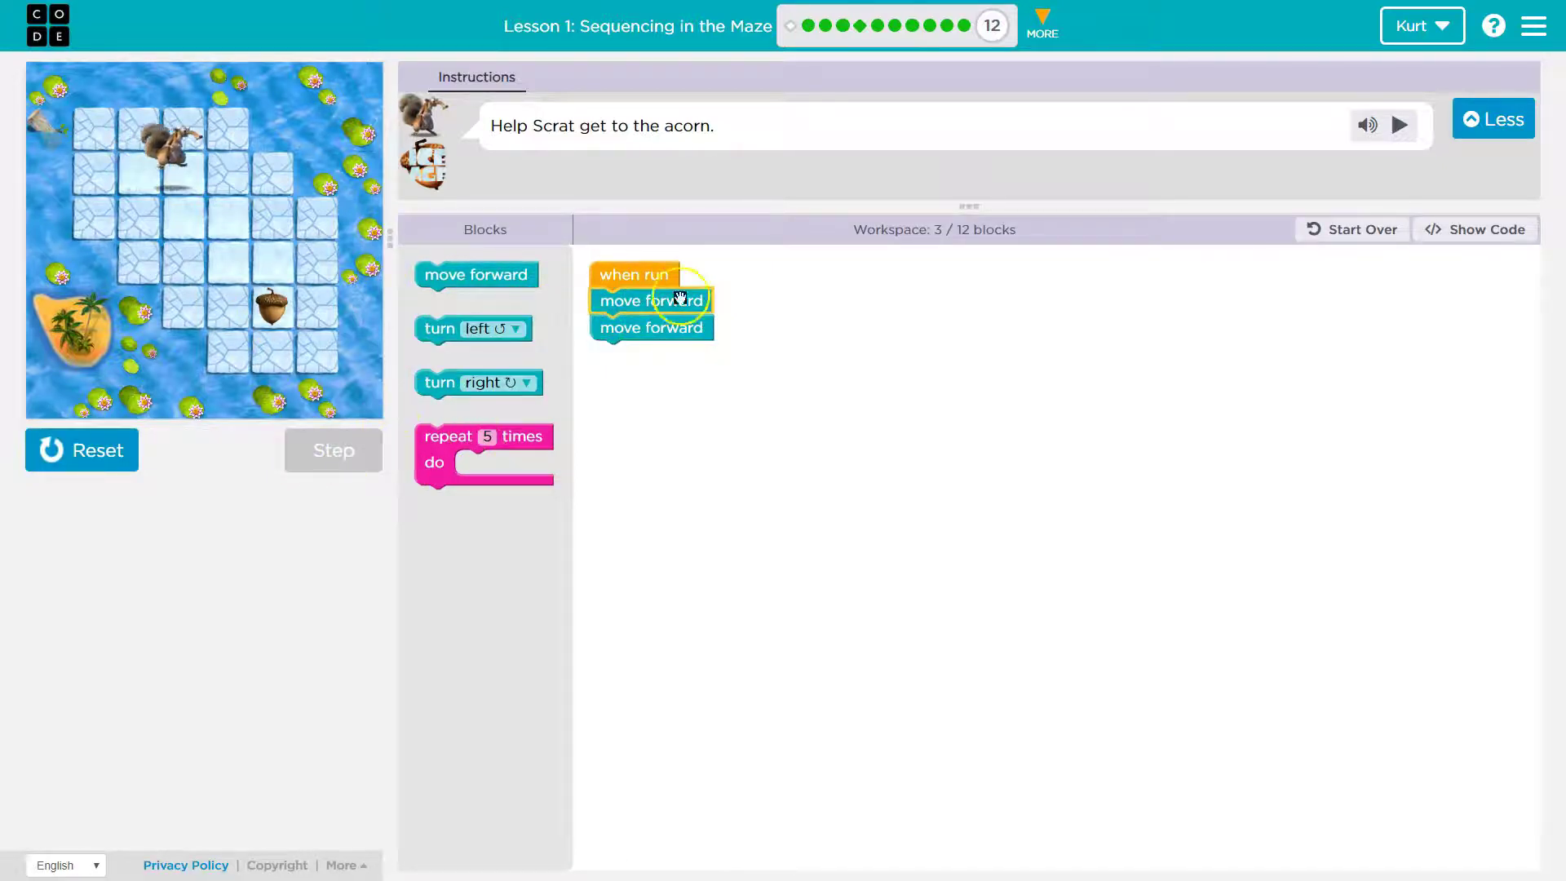
click(333, 454)
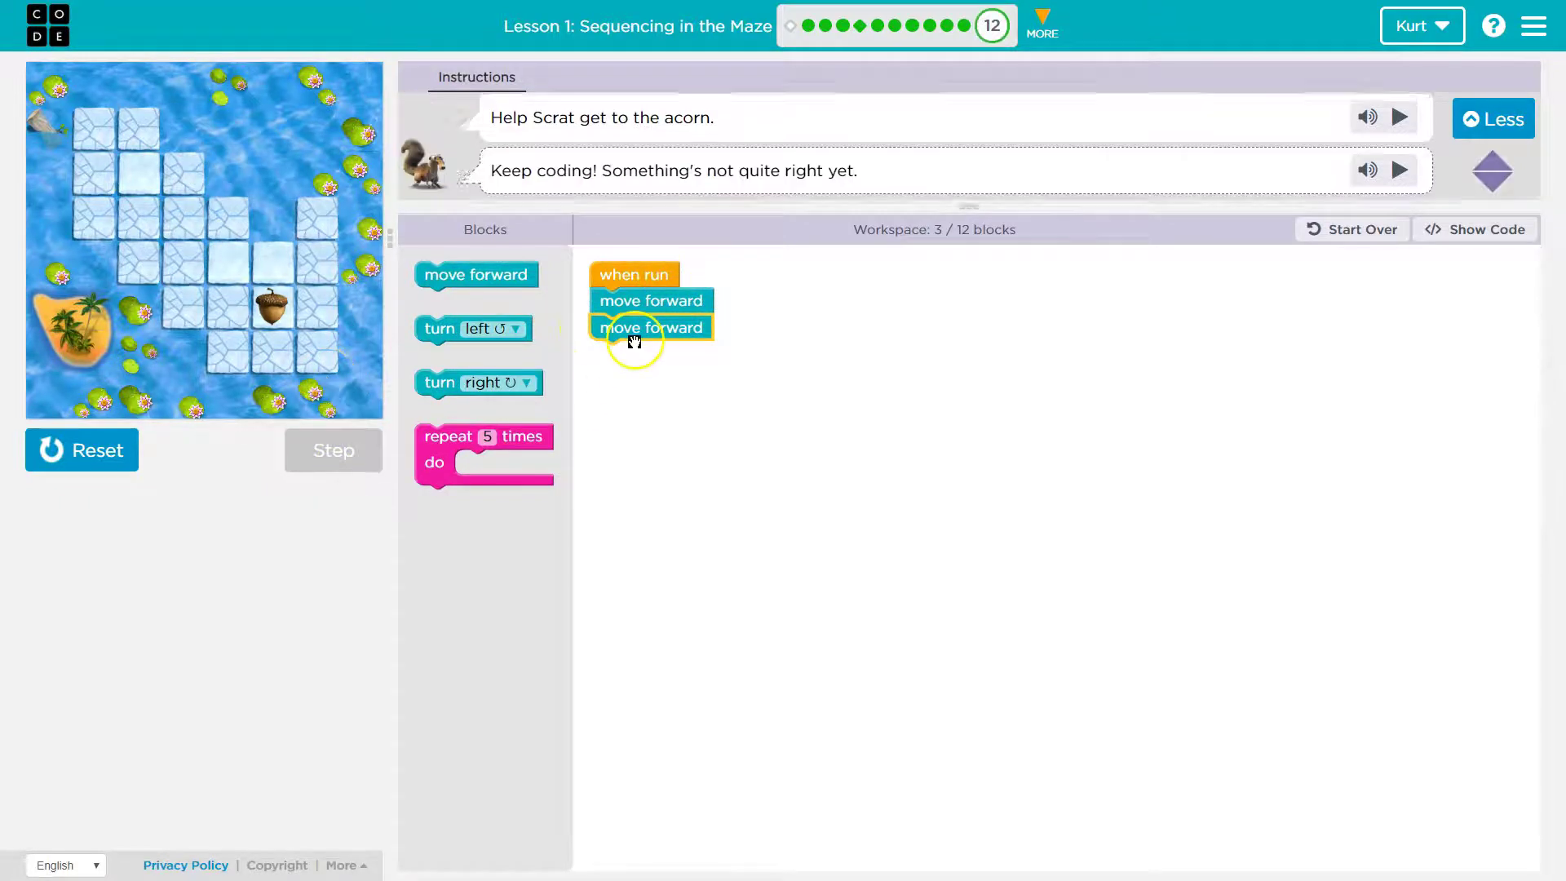
drag(639, 330, 482, 386)
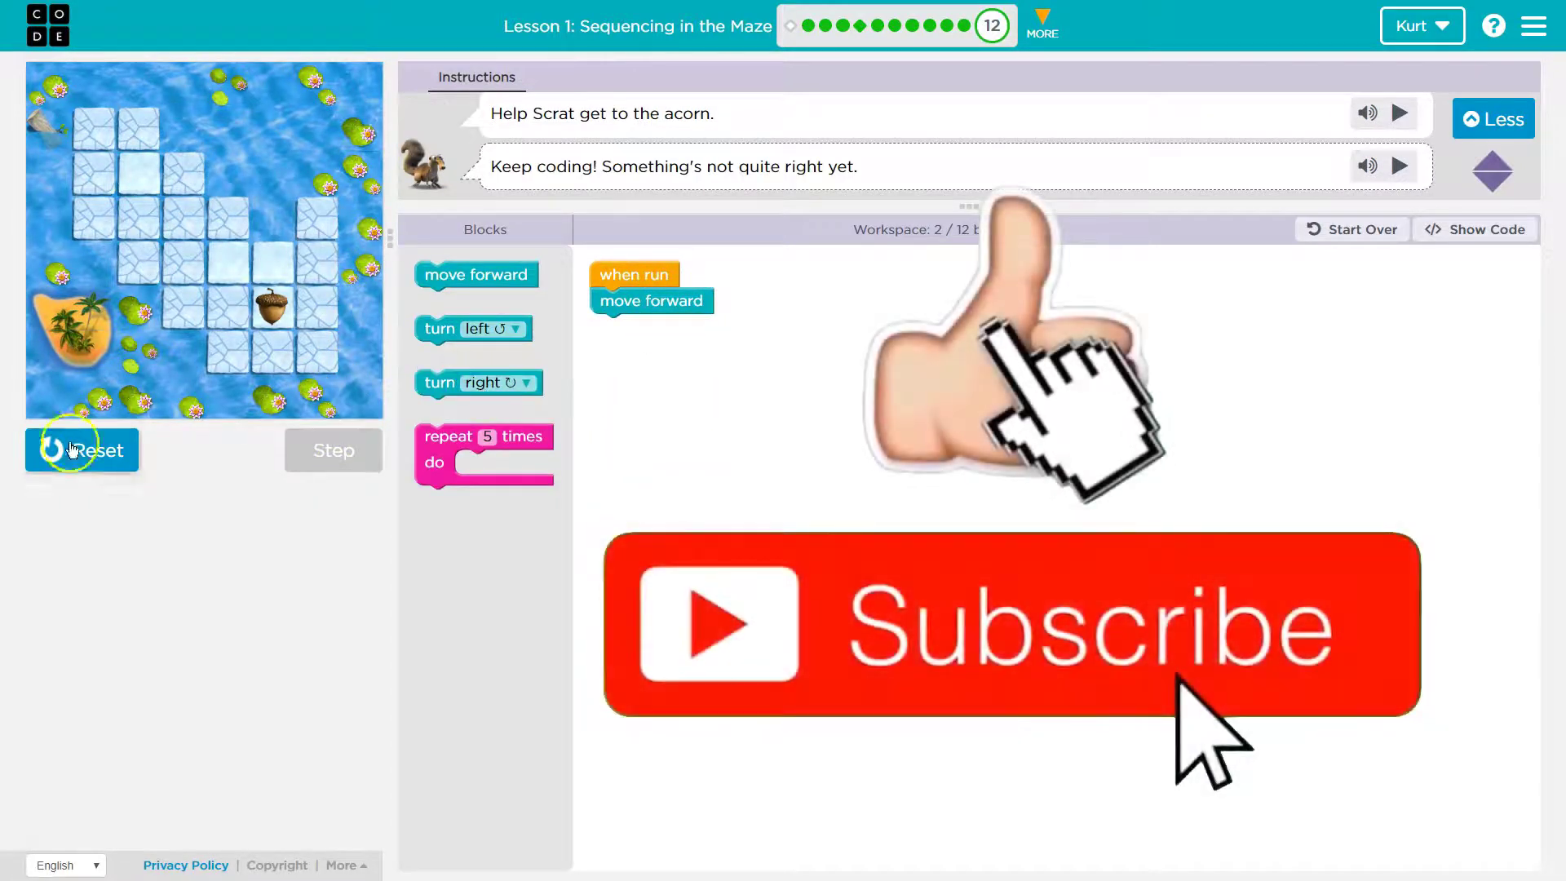
- Reset, then append turn right, move forward, turn left, move forward and run it
click(76, 451)
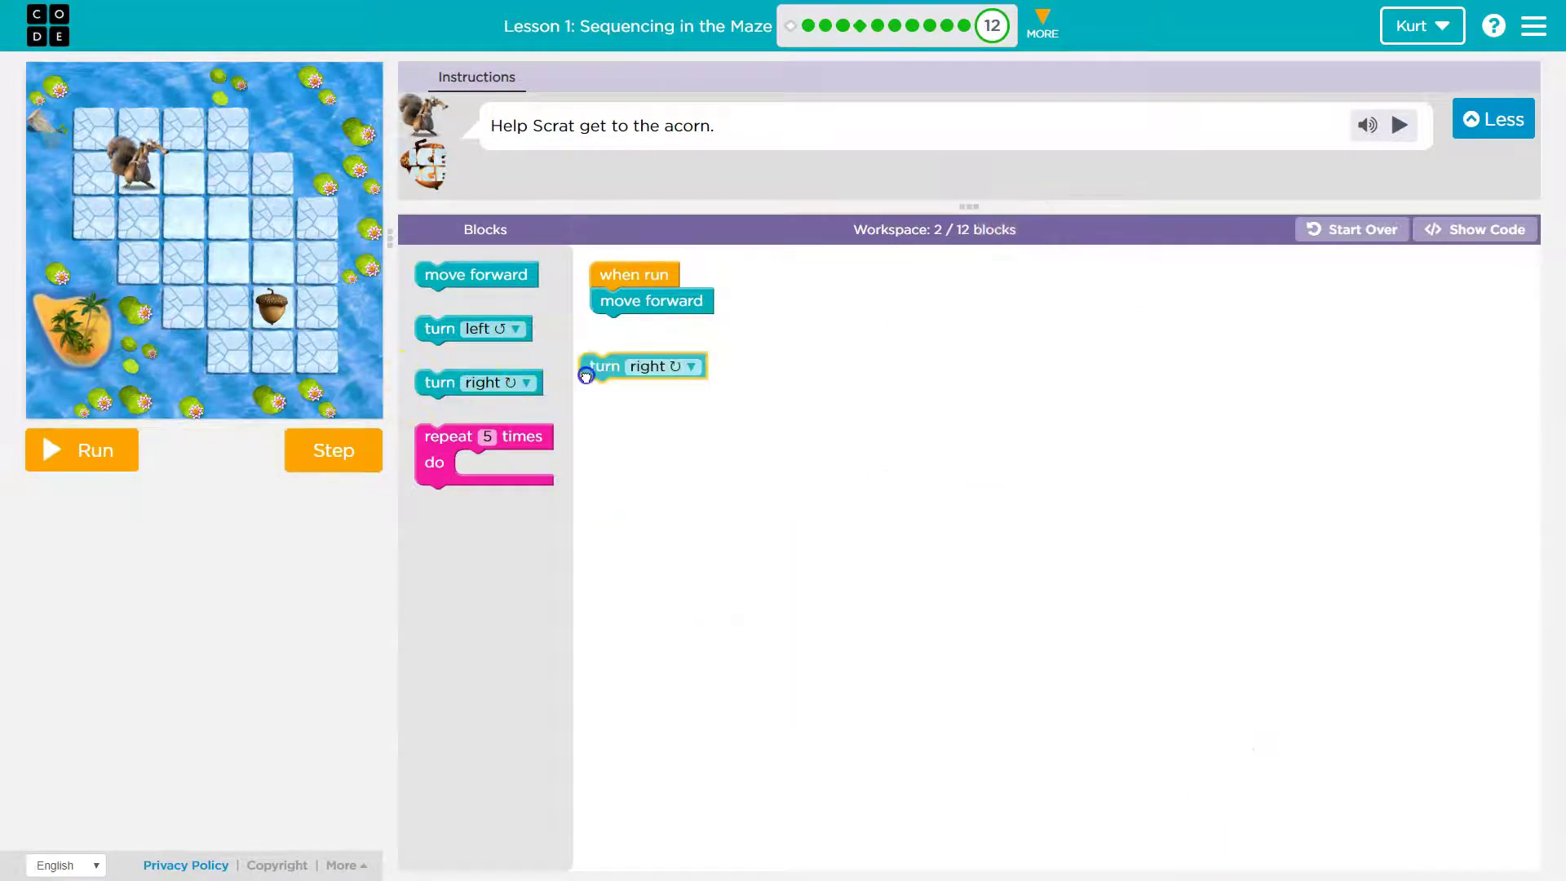
drag(414, 385, 602, 345)
mouse_move(474, 277)
mouse_down()
mouse_move(656, 377)
mouse_move(644, 360)
mouse_up()
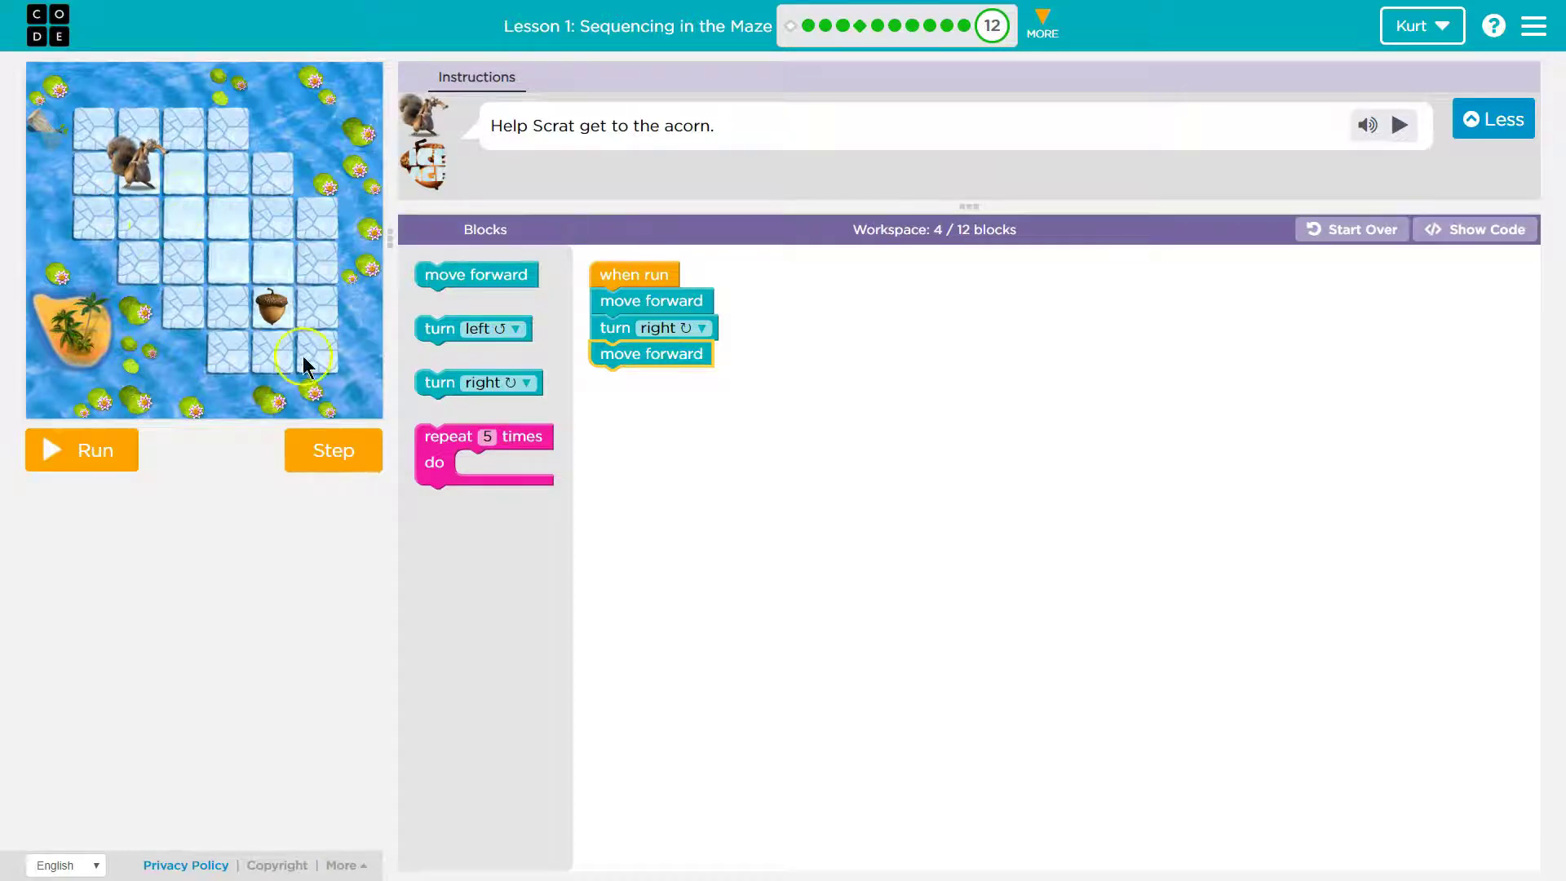
drag(439, 328, 616, 400)
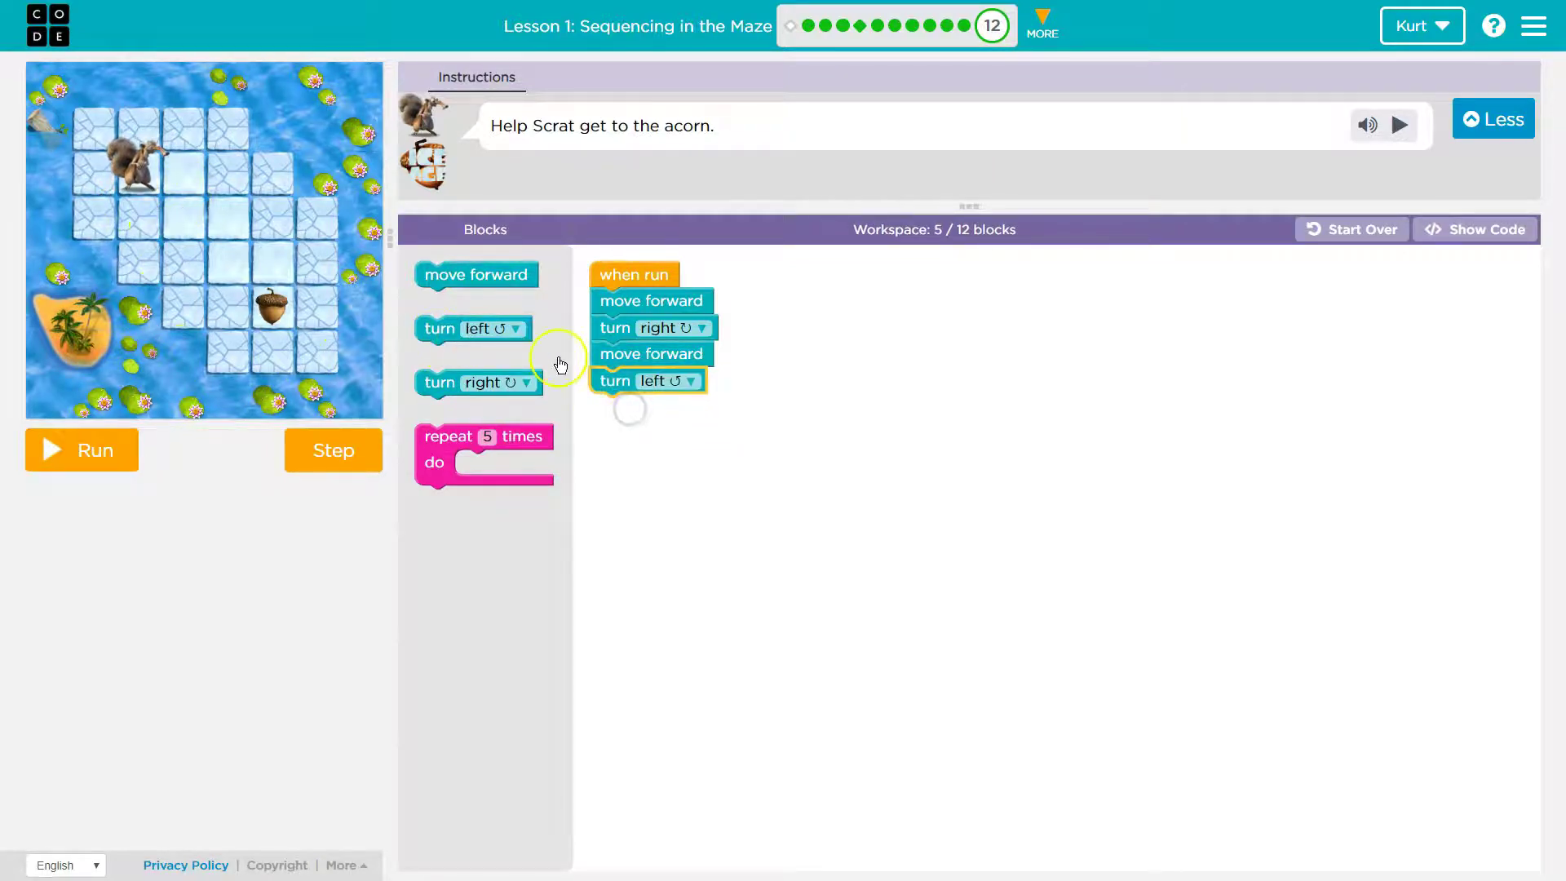
drag(431, 275, 660, 419)
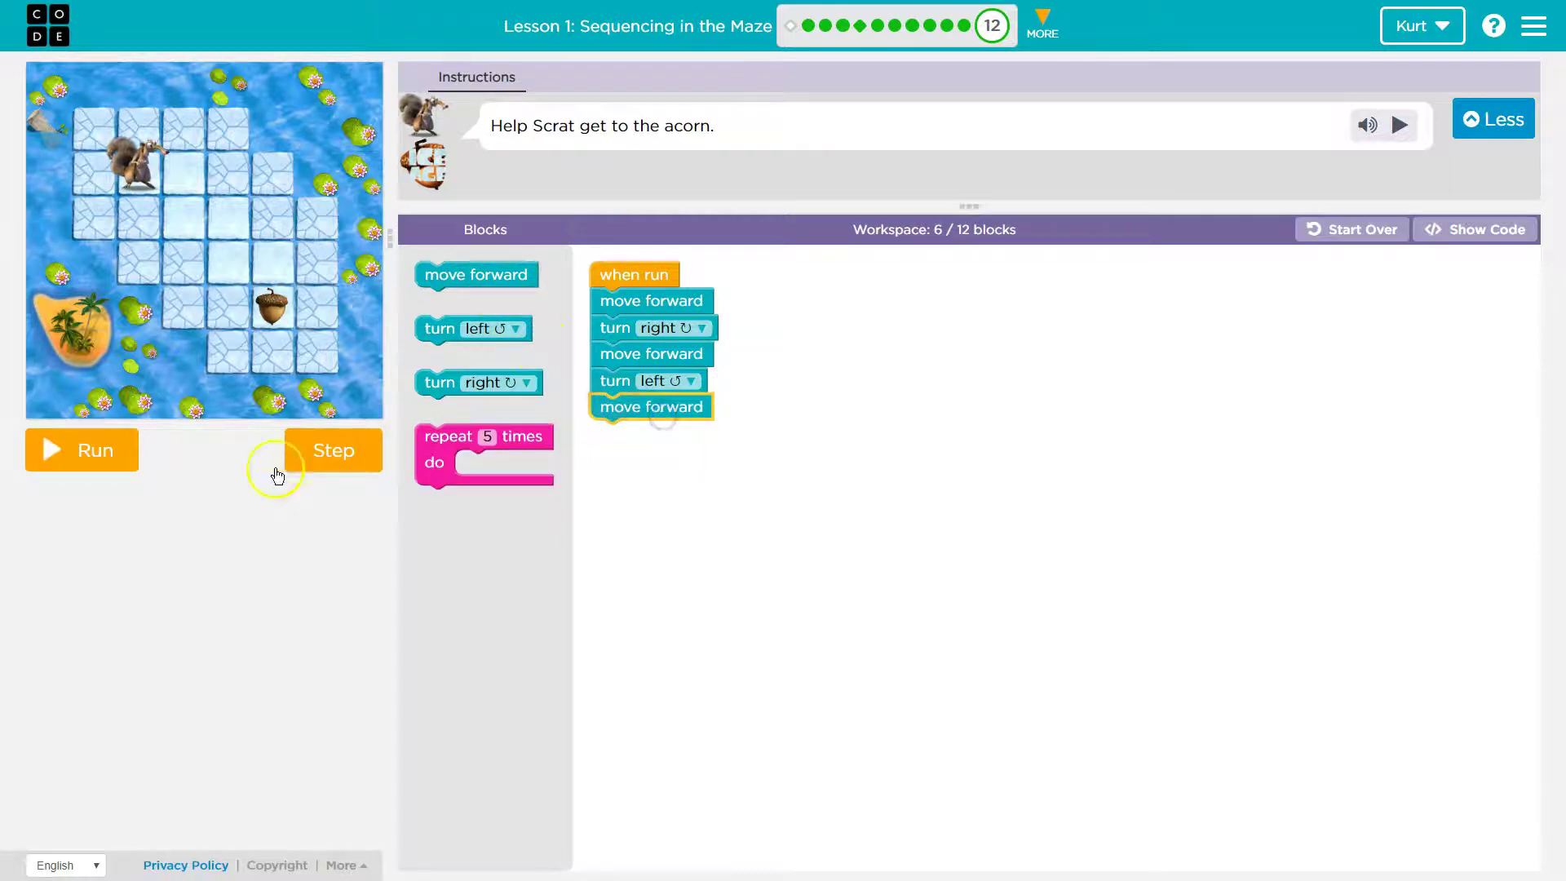
click(126, 447)
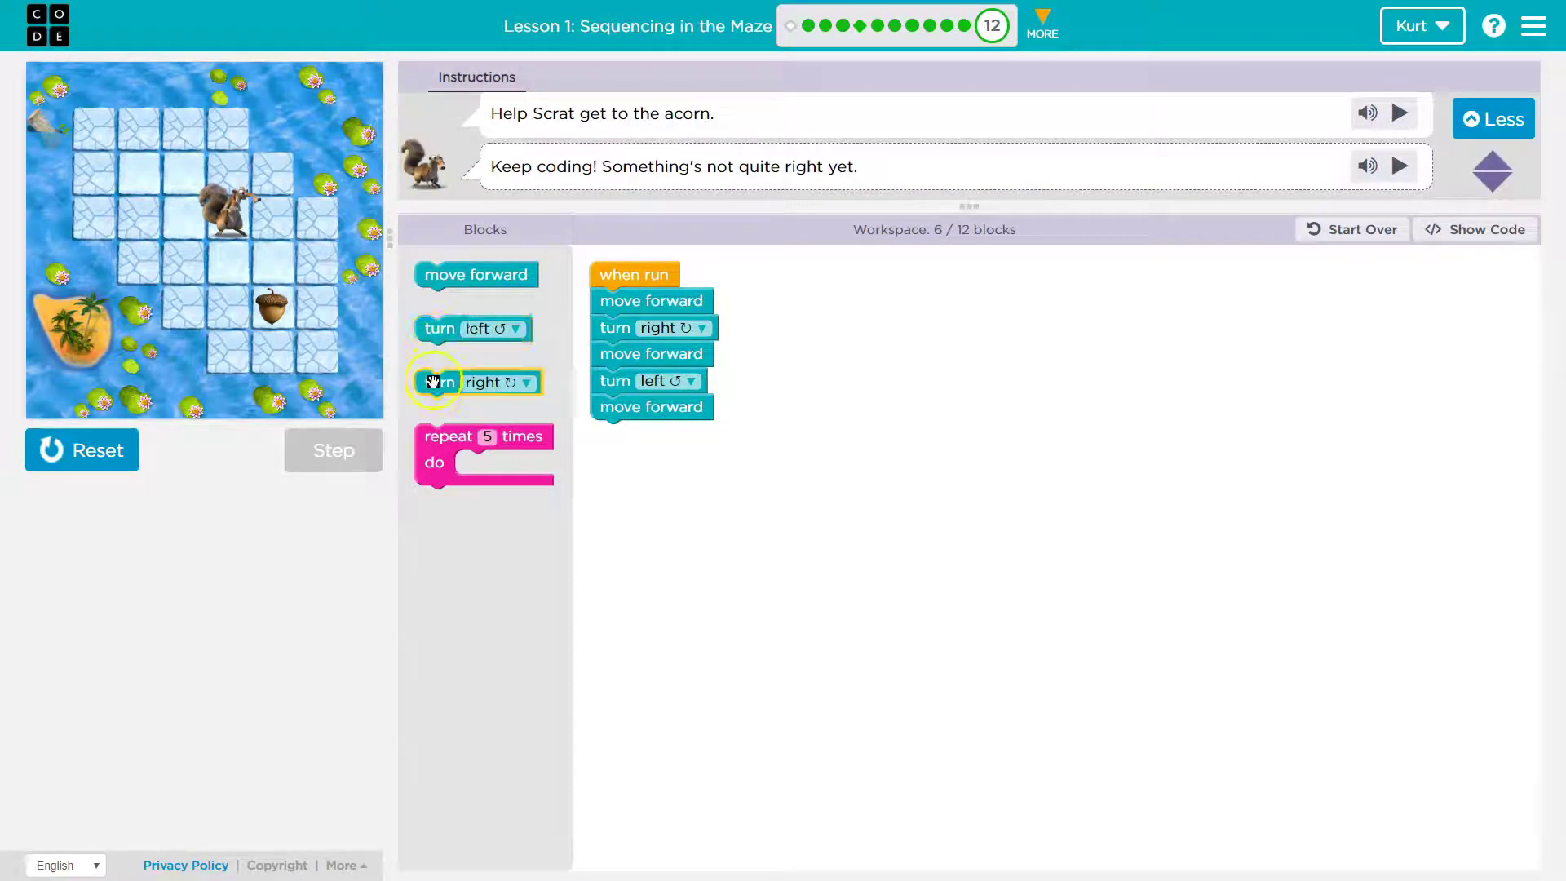
- Append a second turn right, move forward, turn left, move forward sequence
drag(504, 399, 615, 444)
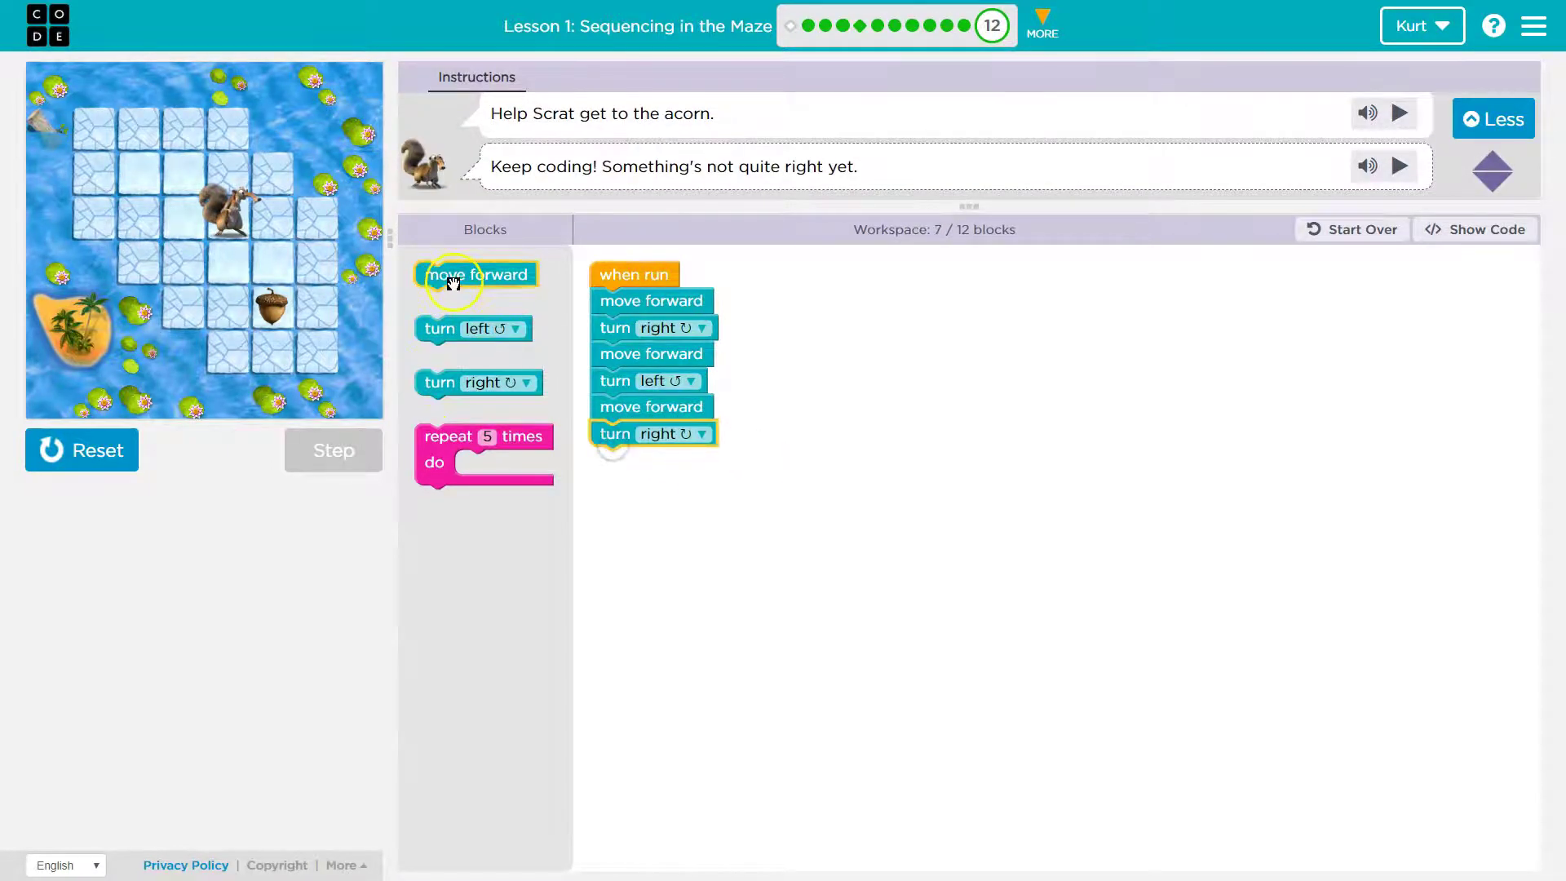
drag(452, 281, 636, 462)
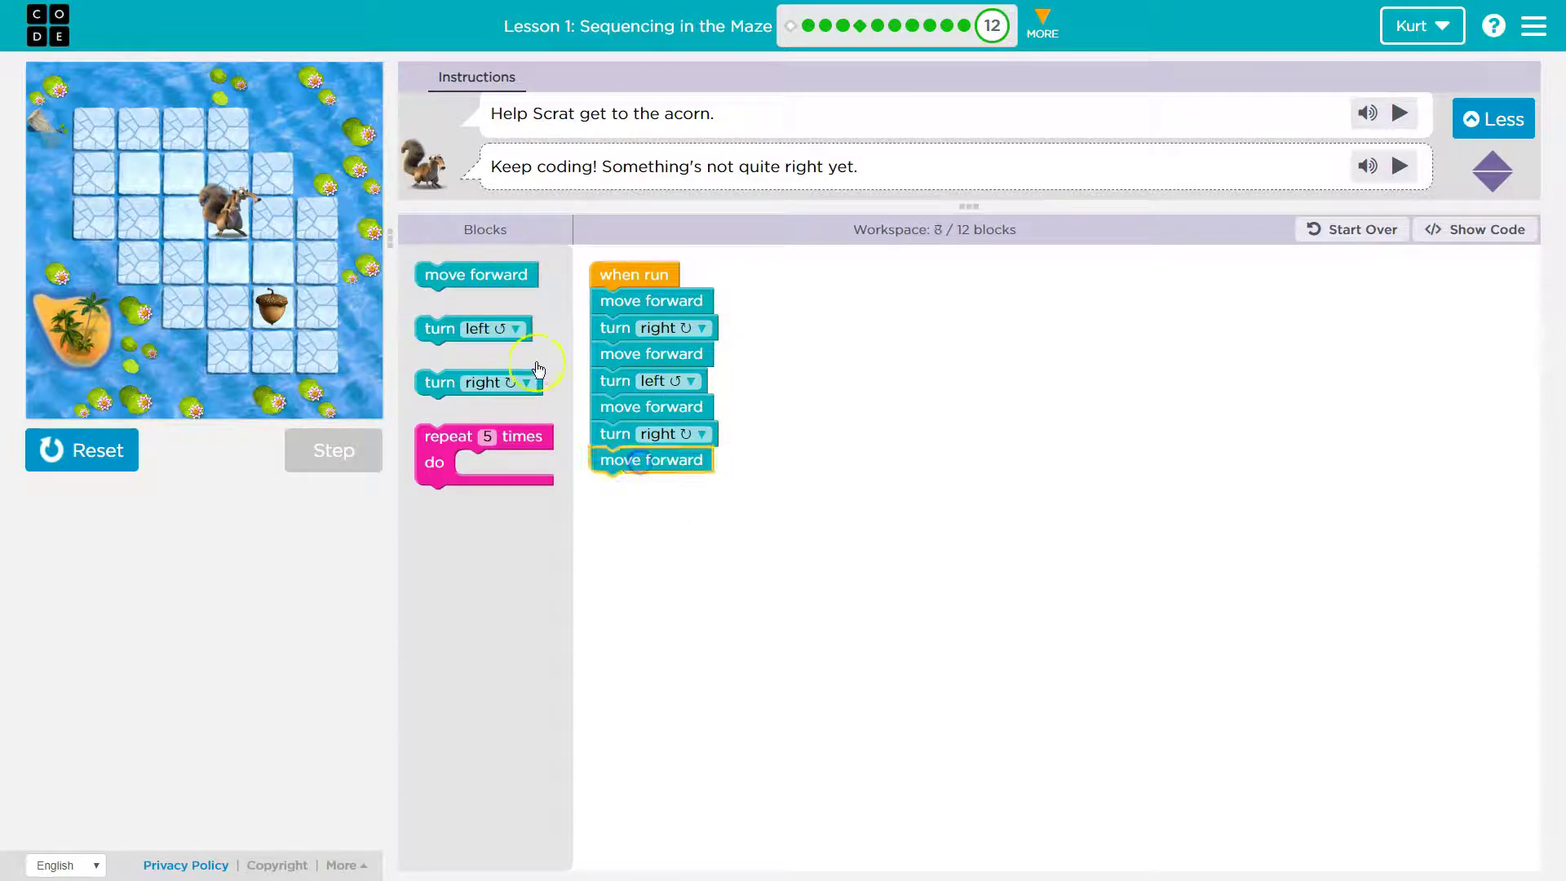
drag(468, 336, 627, 492)
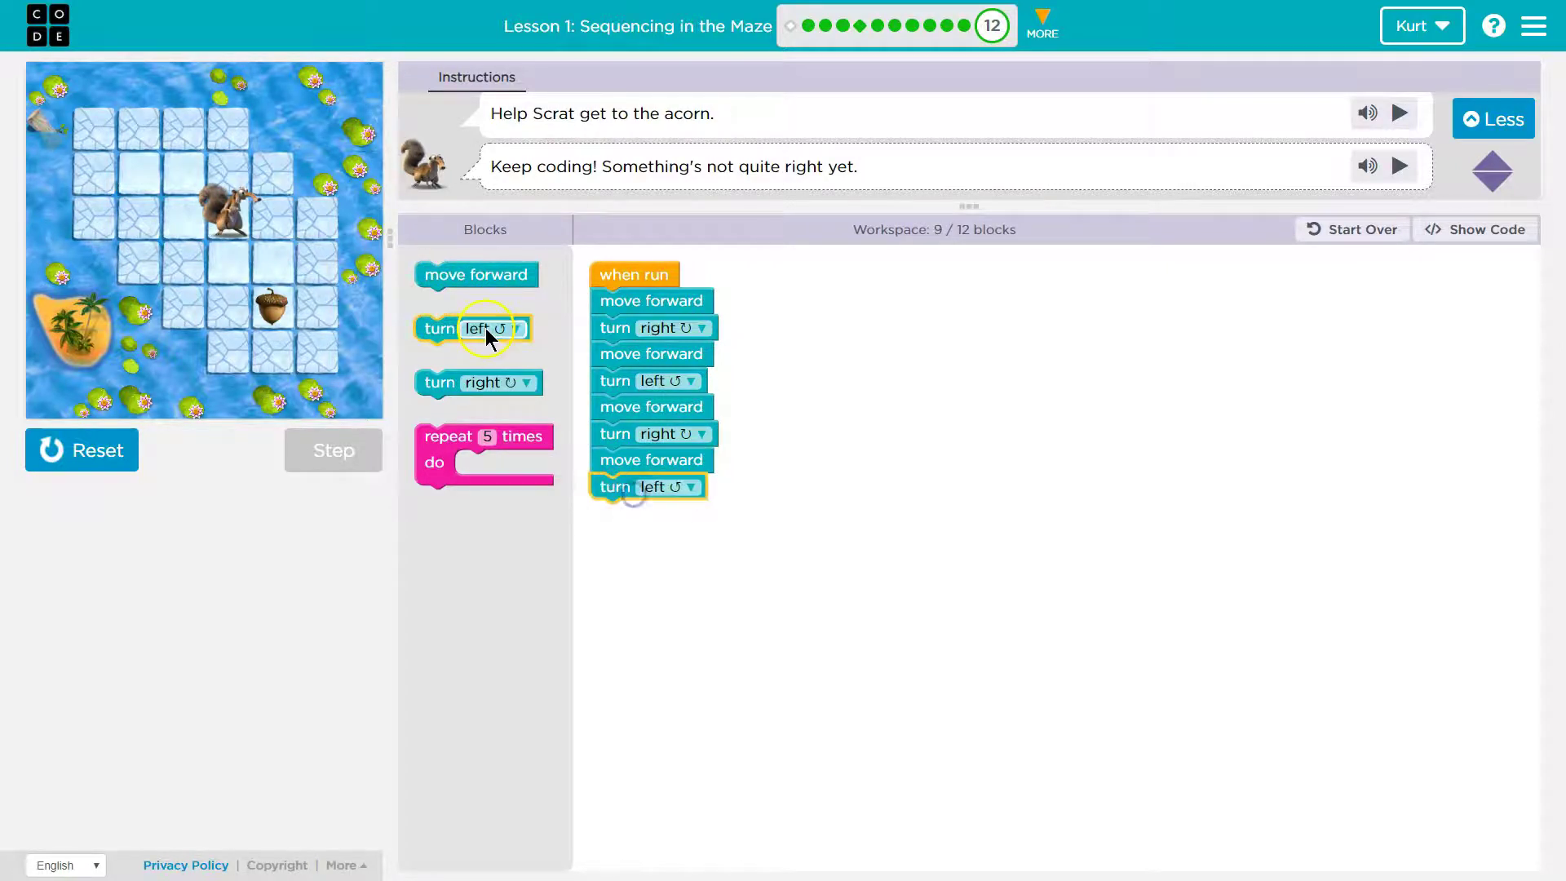
drag(467, 282, 649, 515)
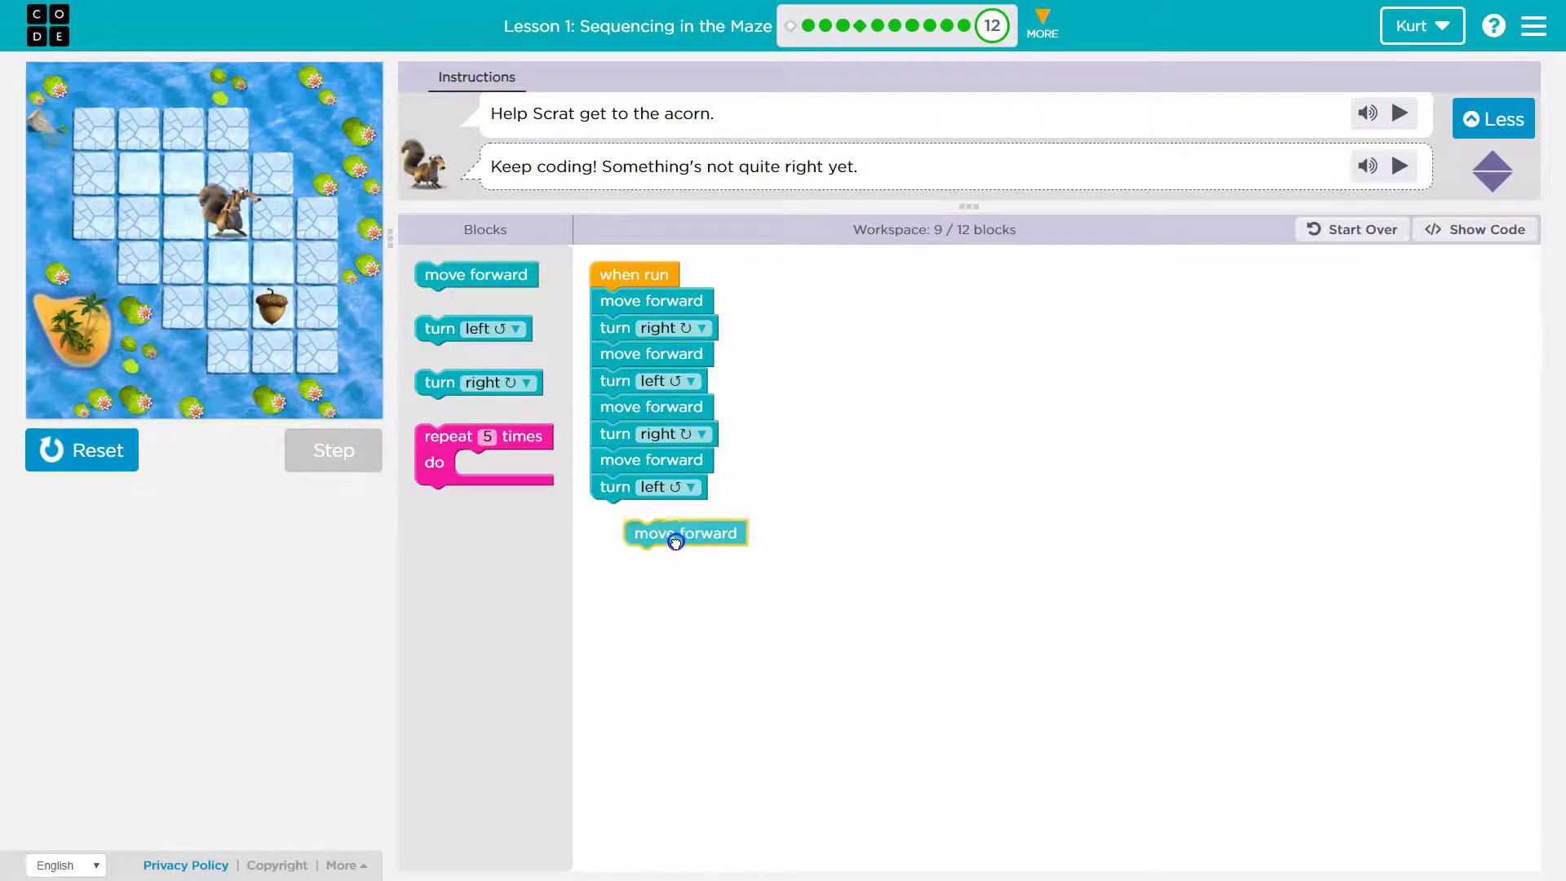
- Append turn right and move forward, then reset and run the twelve-block zigzag
click(99, 462)
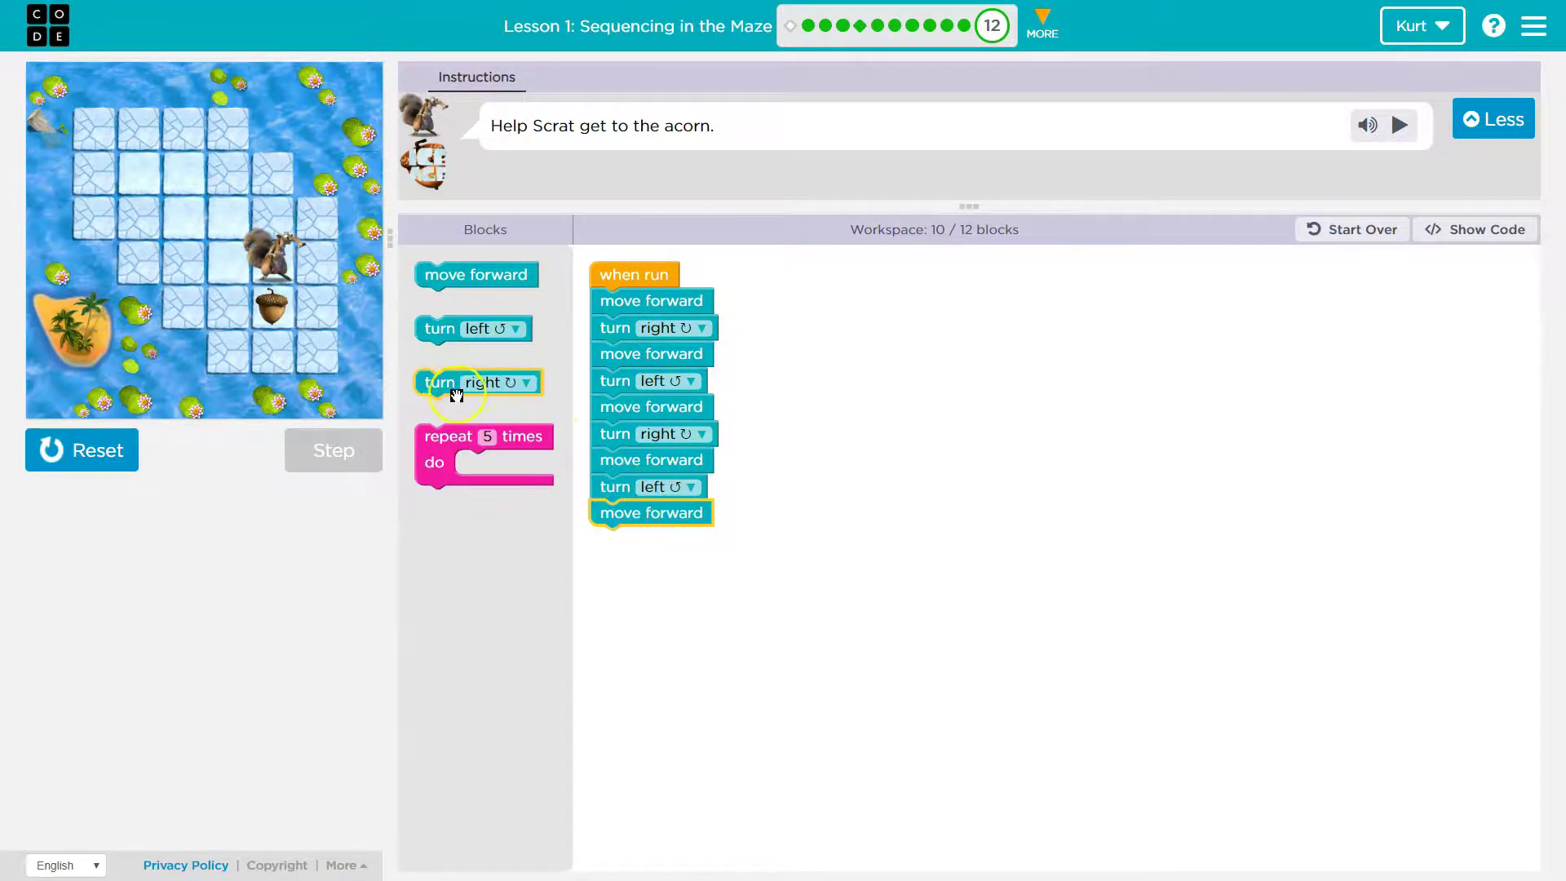
drag(451, 387, 624, 557)
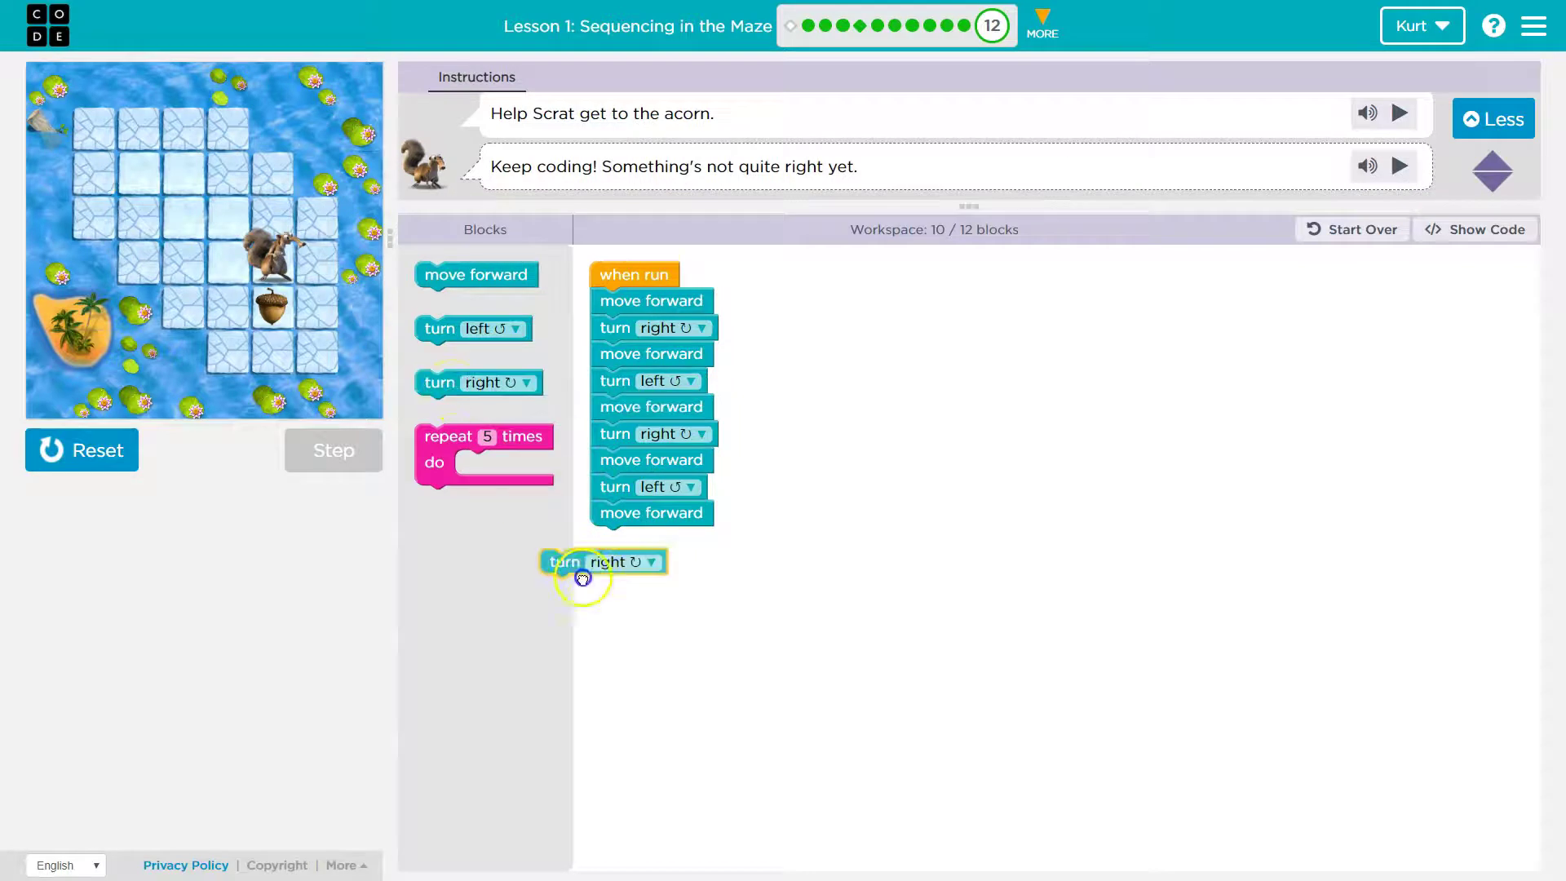
drag(425, 284, 624, 583)
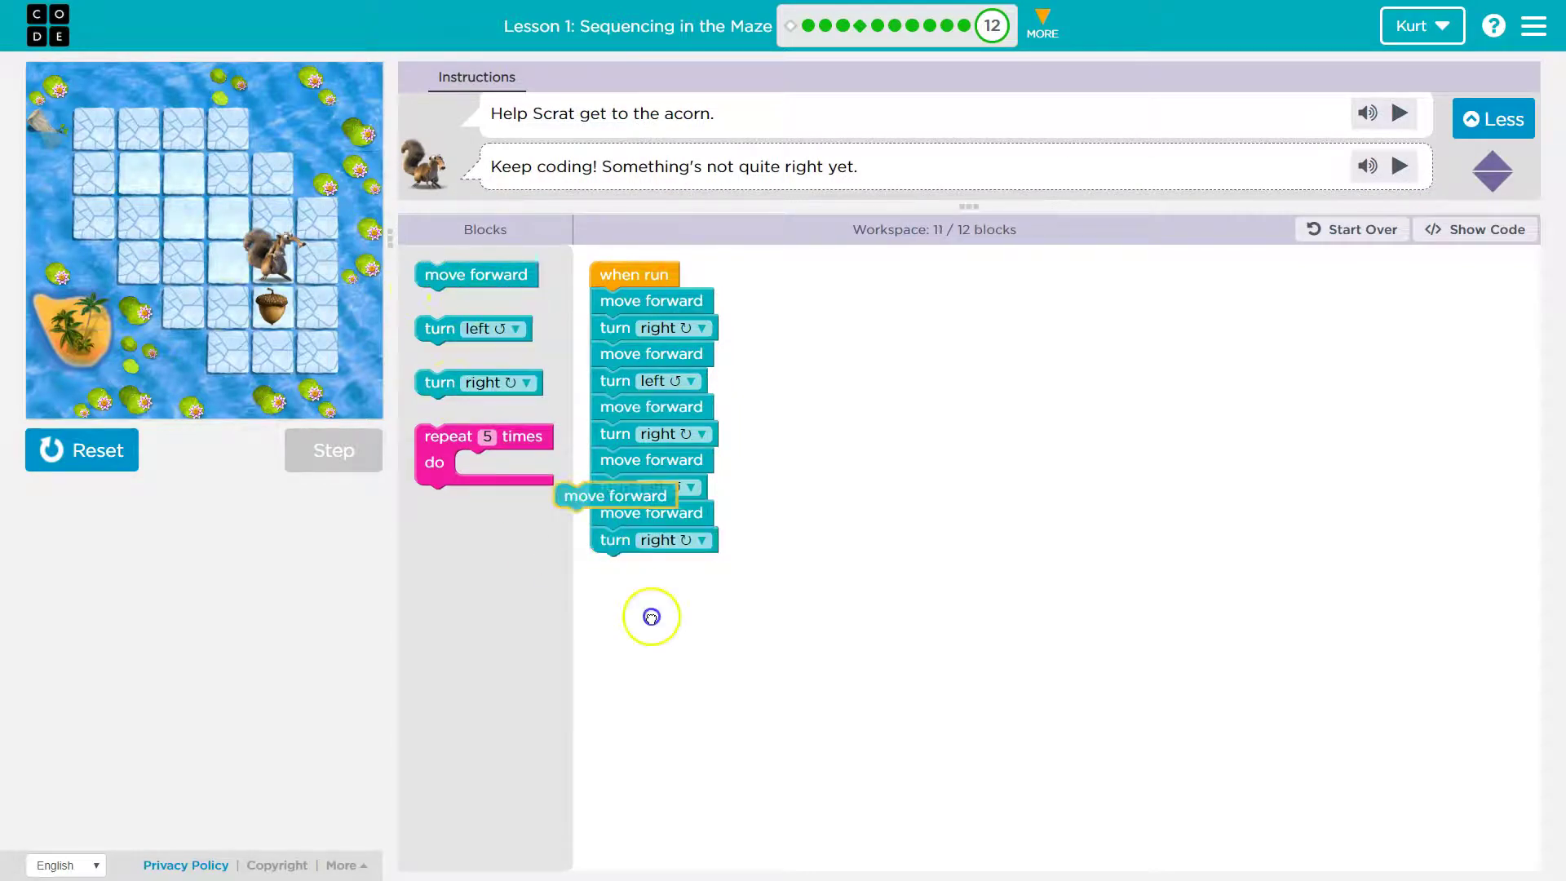
click(93, 456)
click(88, 455)
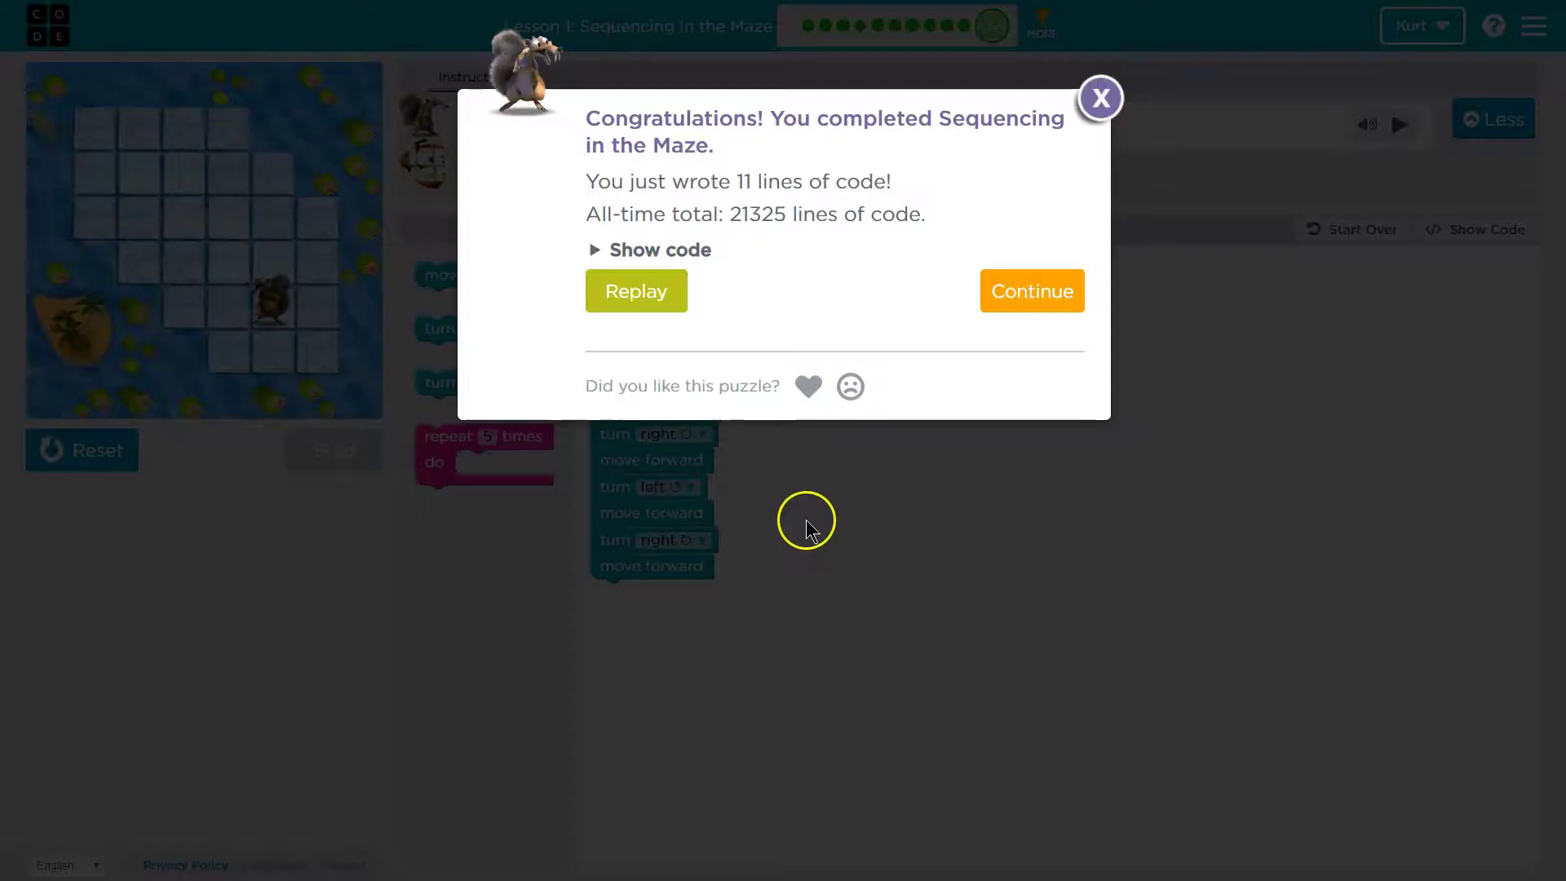
- Close the Congratulations dialog with Replay
click(642, 294)
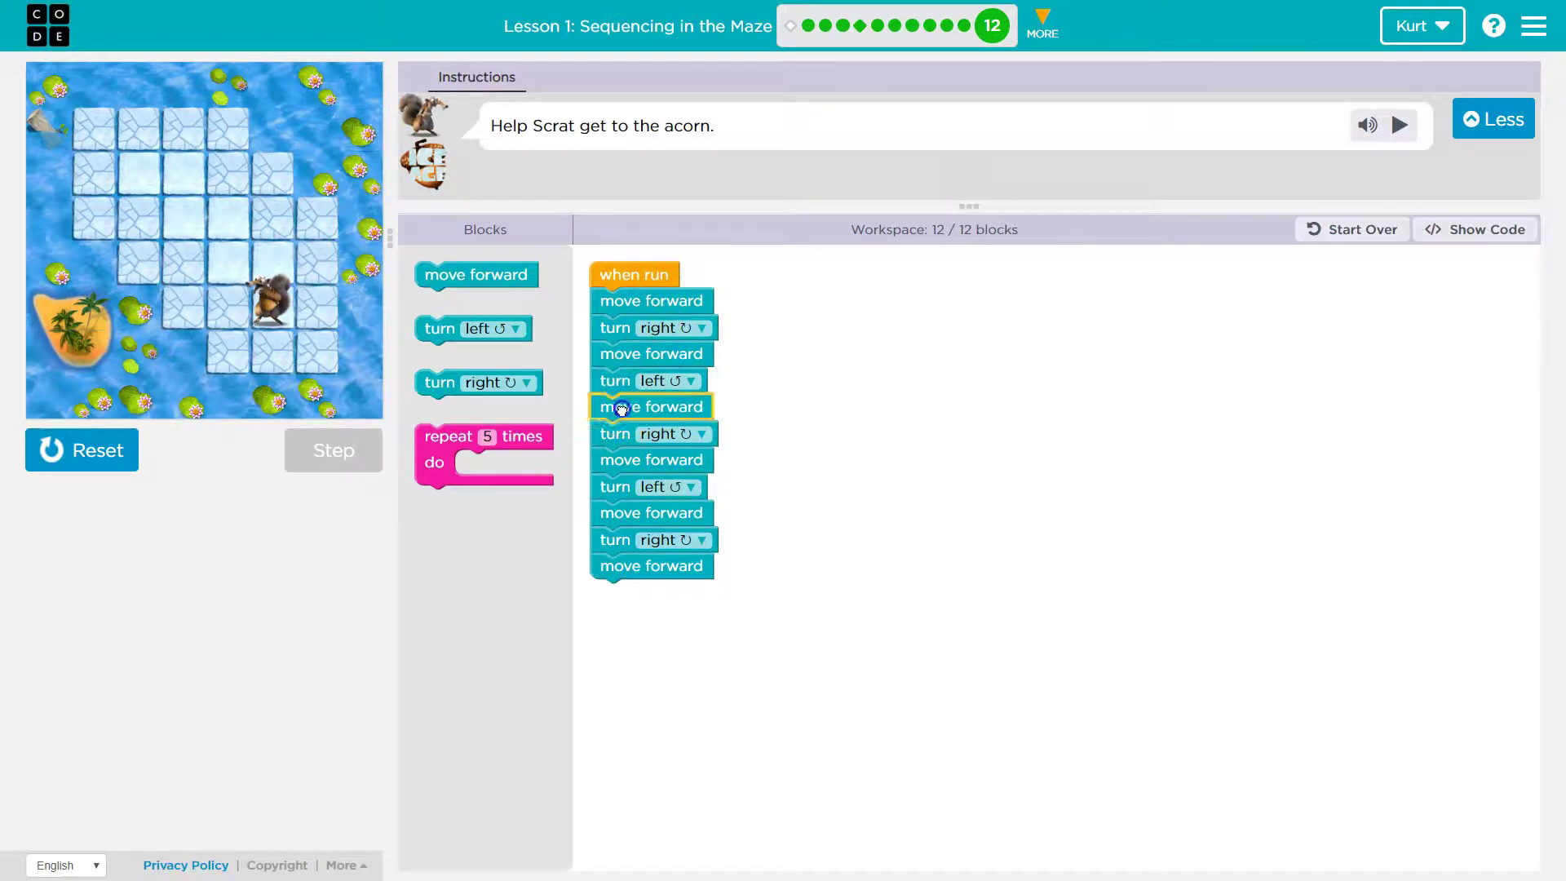
- Split the stack into forward-right-forward-left groups and add a repeat block
drag(617, 407, 779, 298)
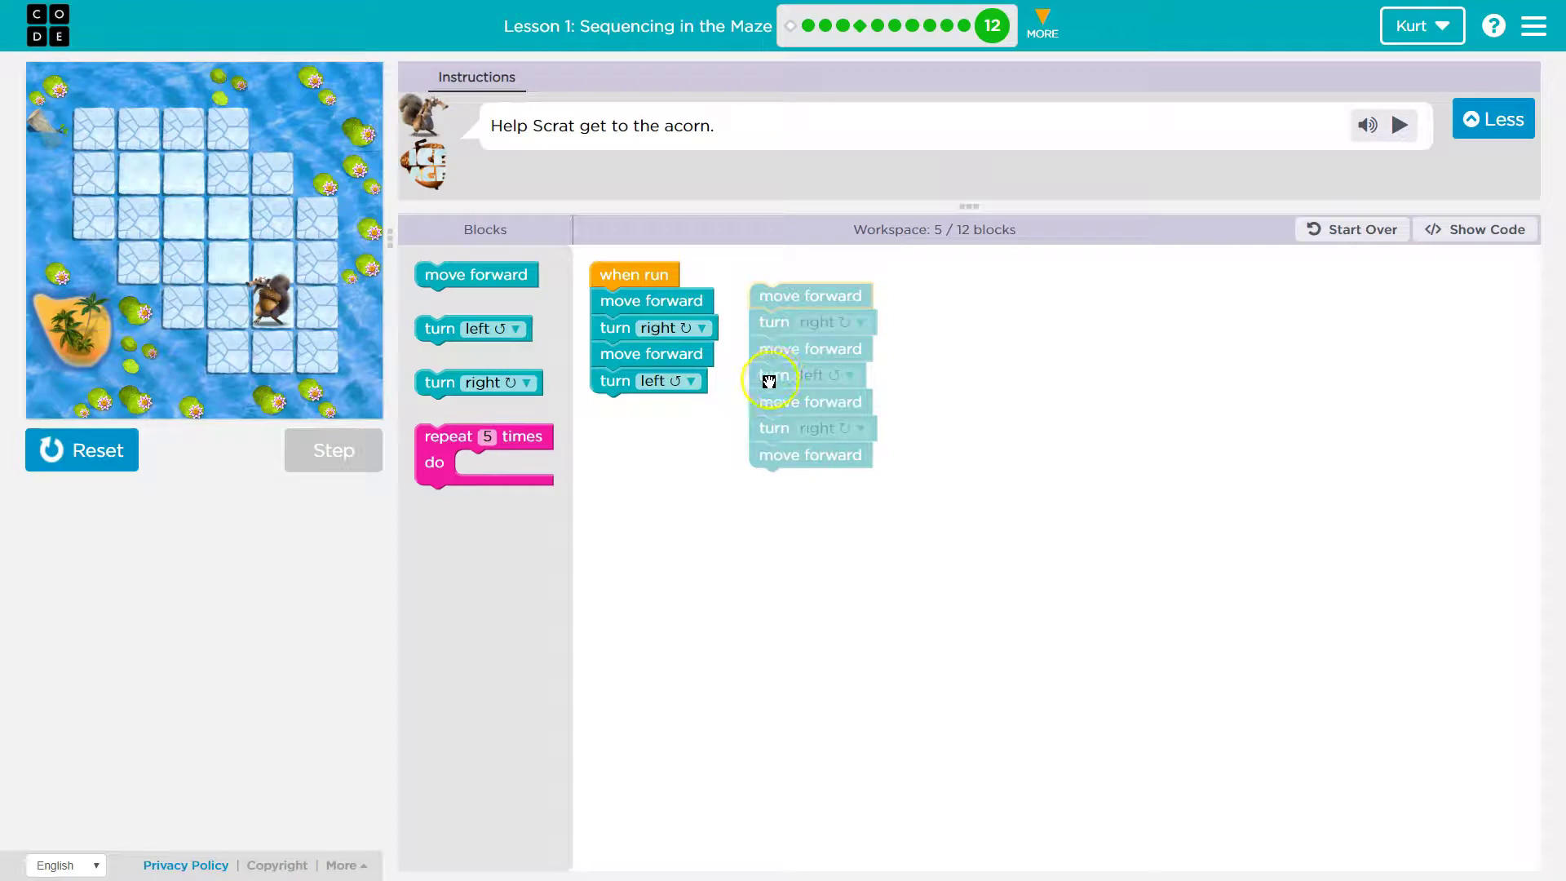
drag(767, 409, 949, 305)
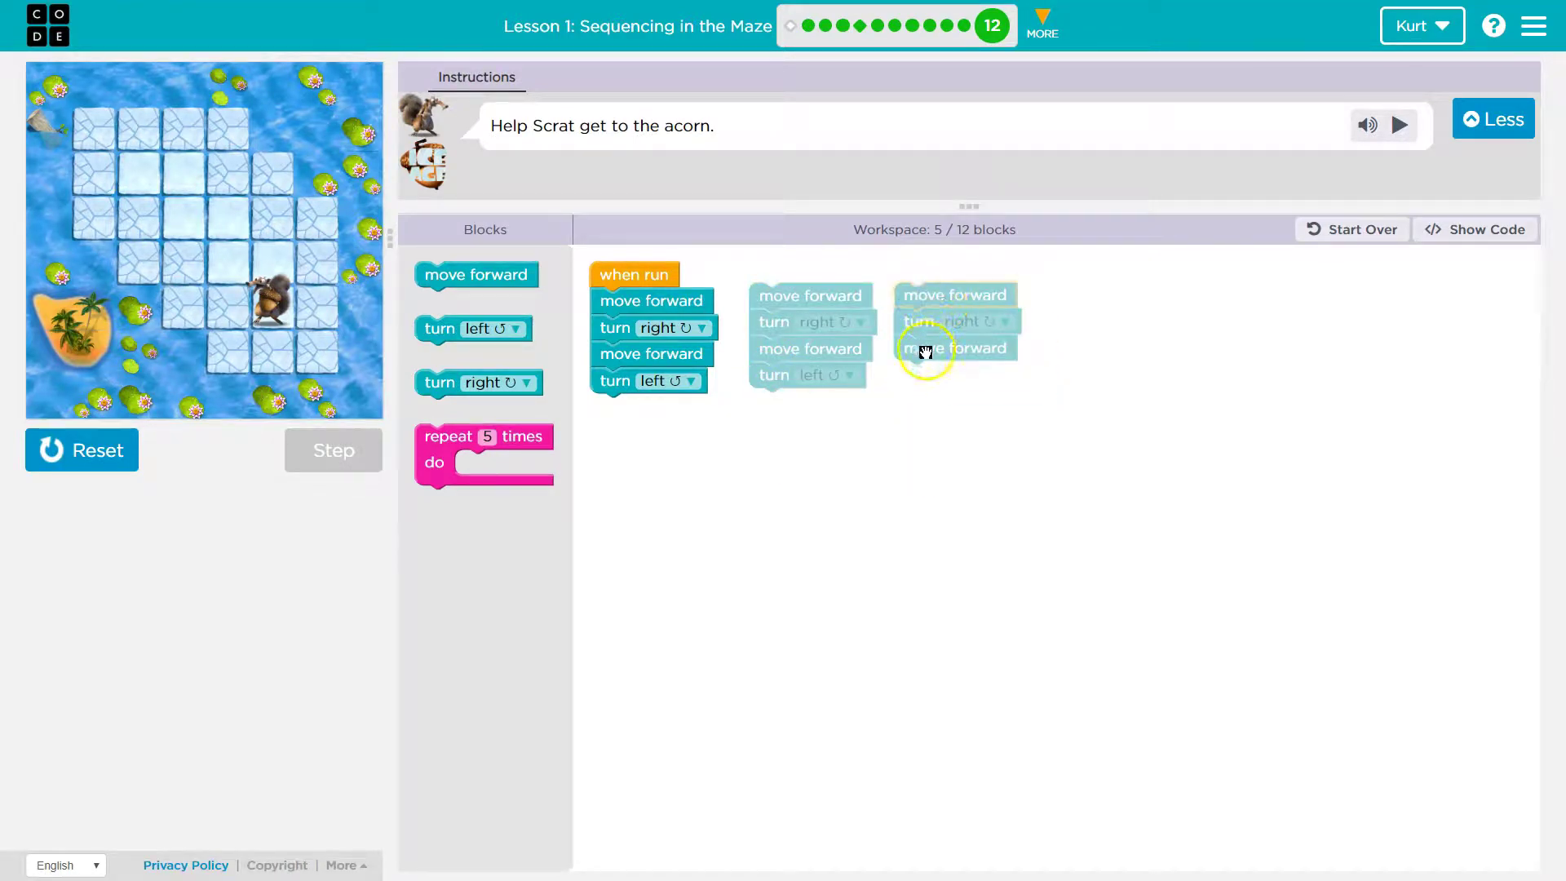
drag(437, 322, 938, 389)
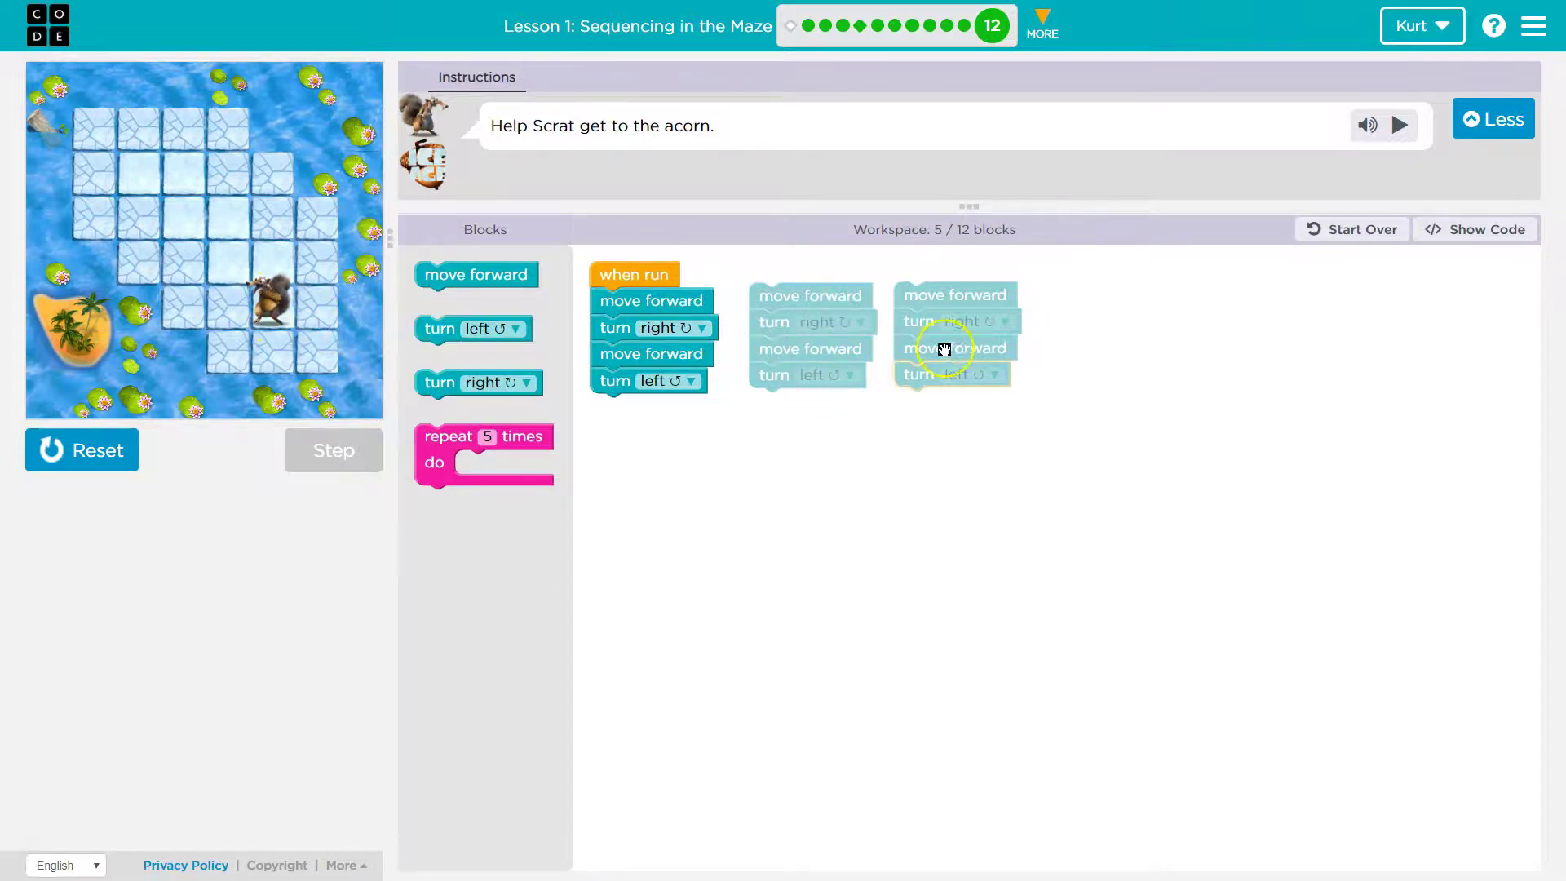
drag(440, 463, 766, 505)
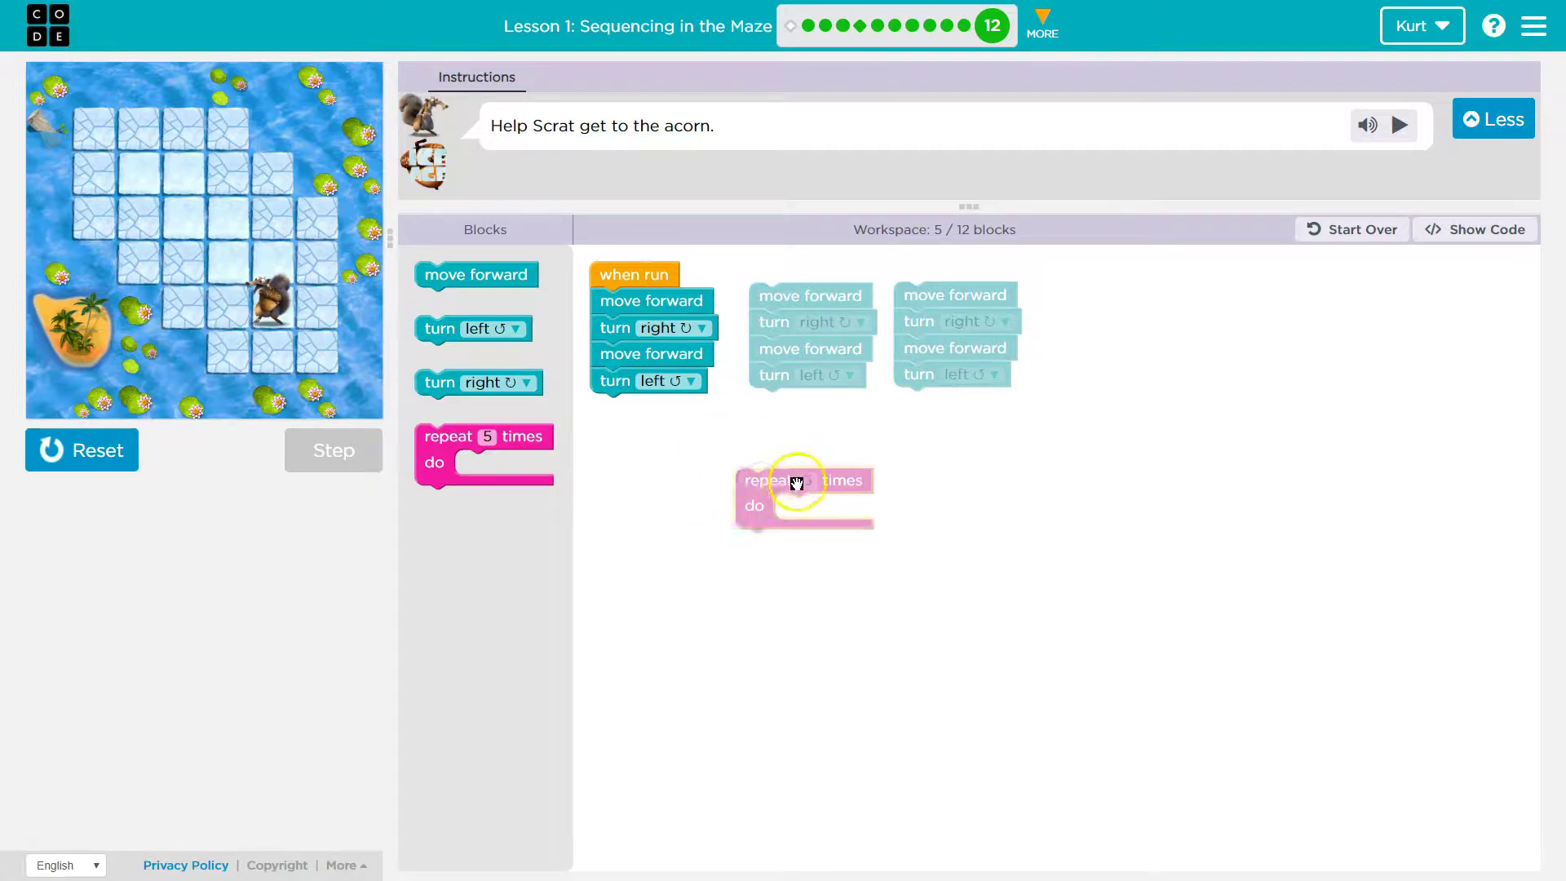
- Put the repeat 3 times loop under when run with one group inside; delete leftovers
drag(649, 302, 926, 583)
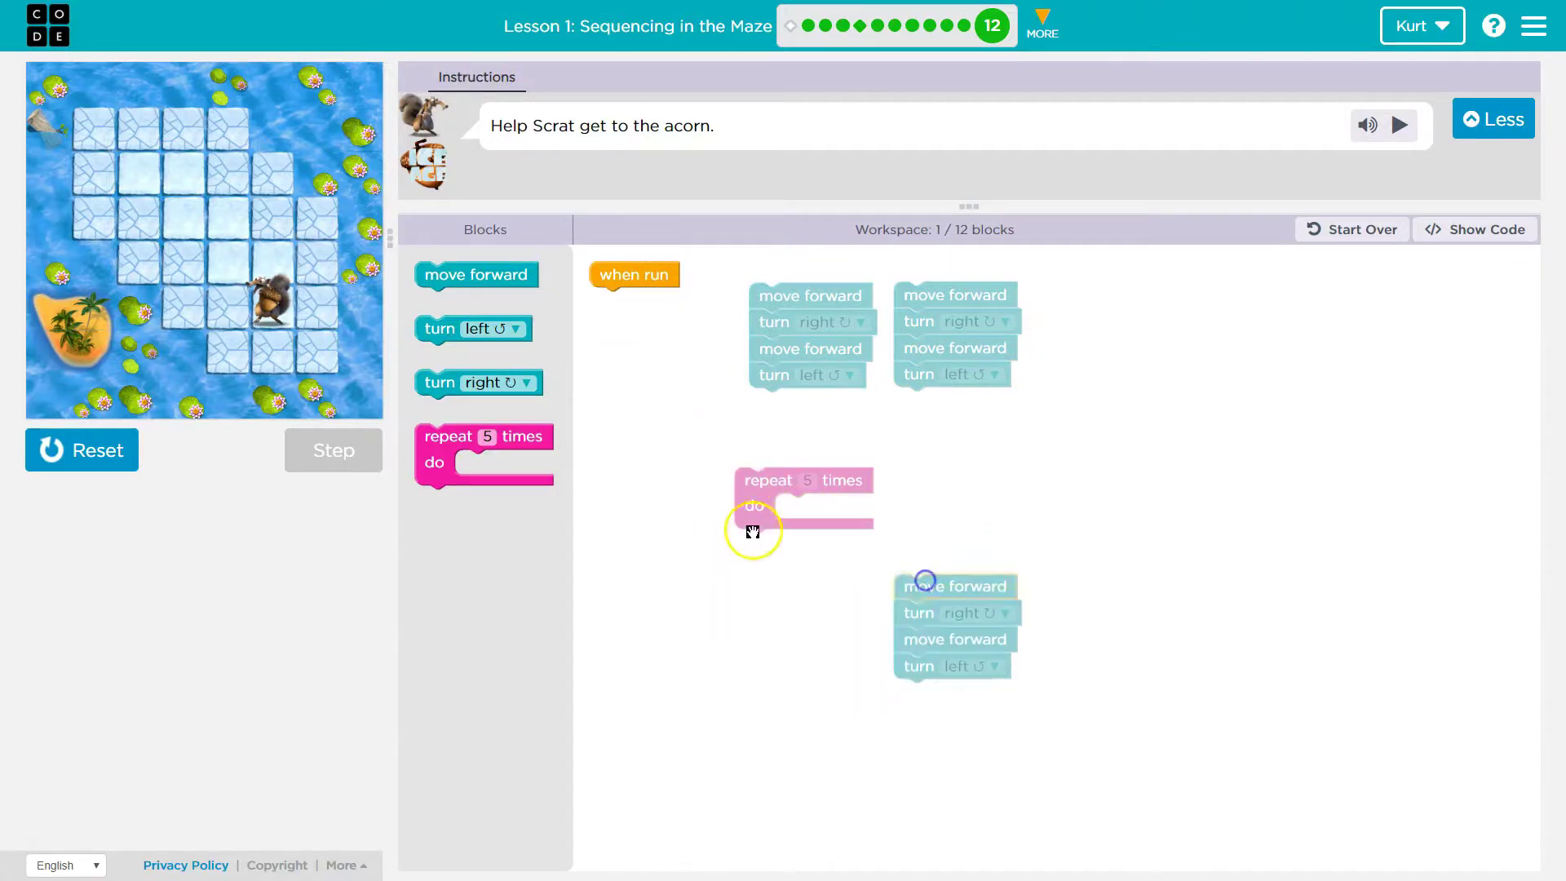
drag(751, 520, 624, 325)
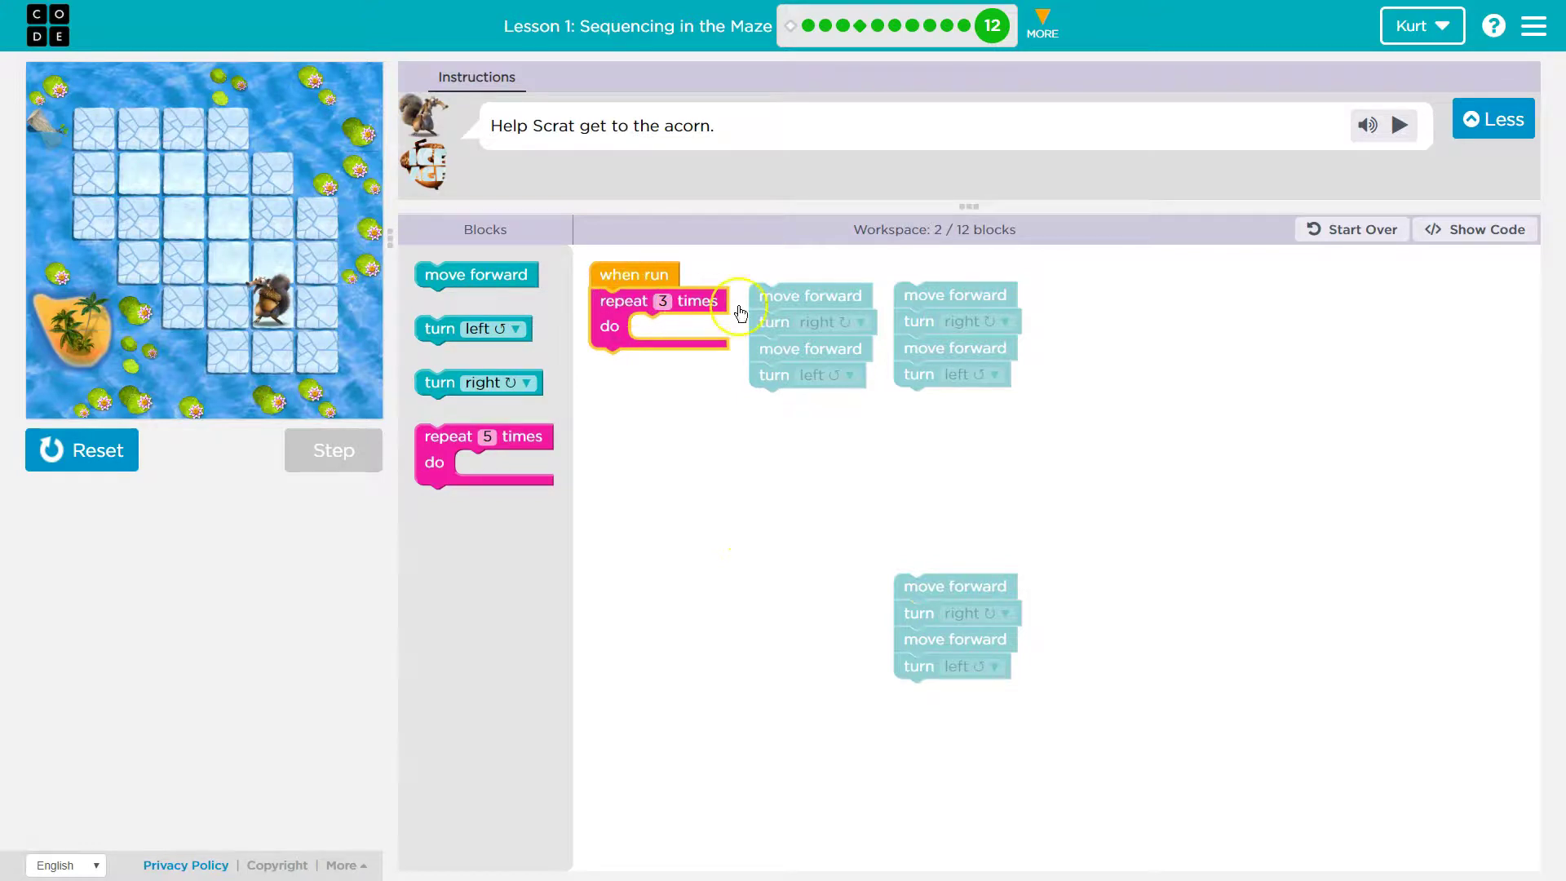
mouse_move(947, 582)
mouse_down()
mouse_move(755, 490)
mouse_move(685, 307)
mouse_up()
drag(787, 308, 561, 488)
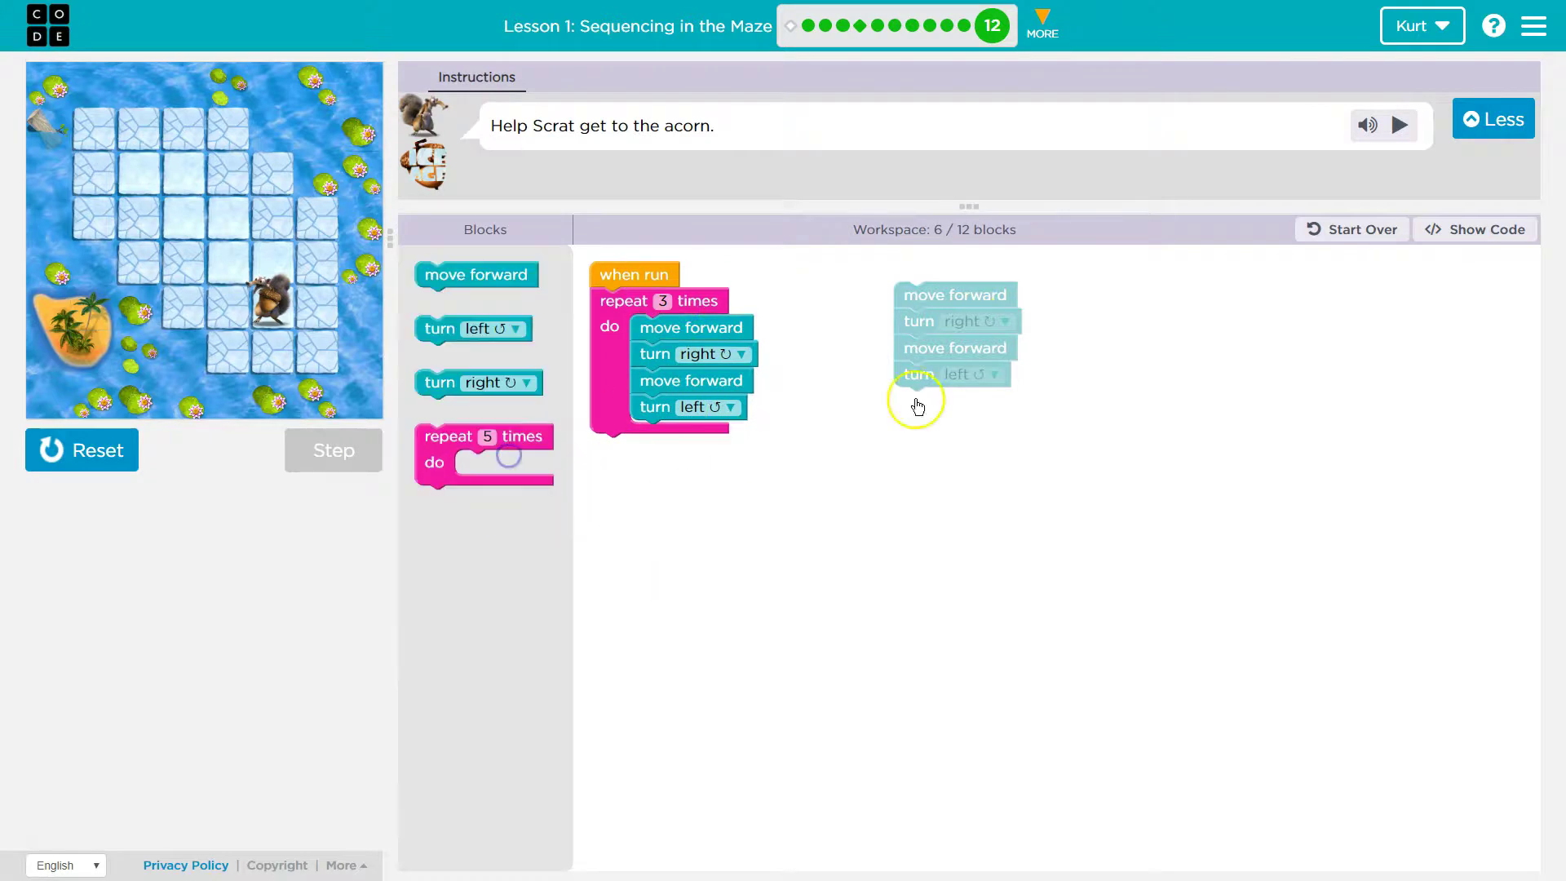
drag(933, 294, 500, 428)
click(582, 304)
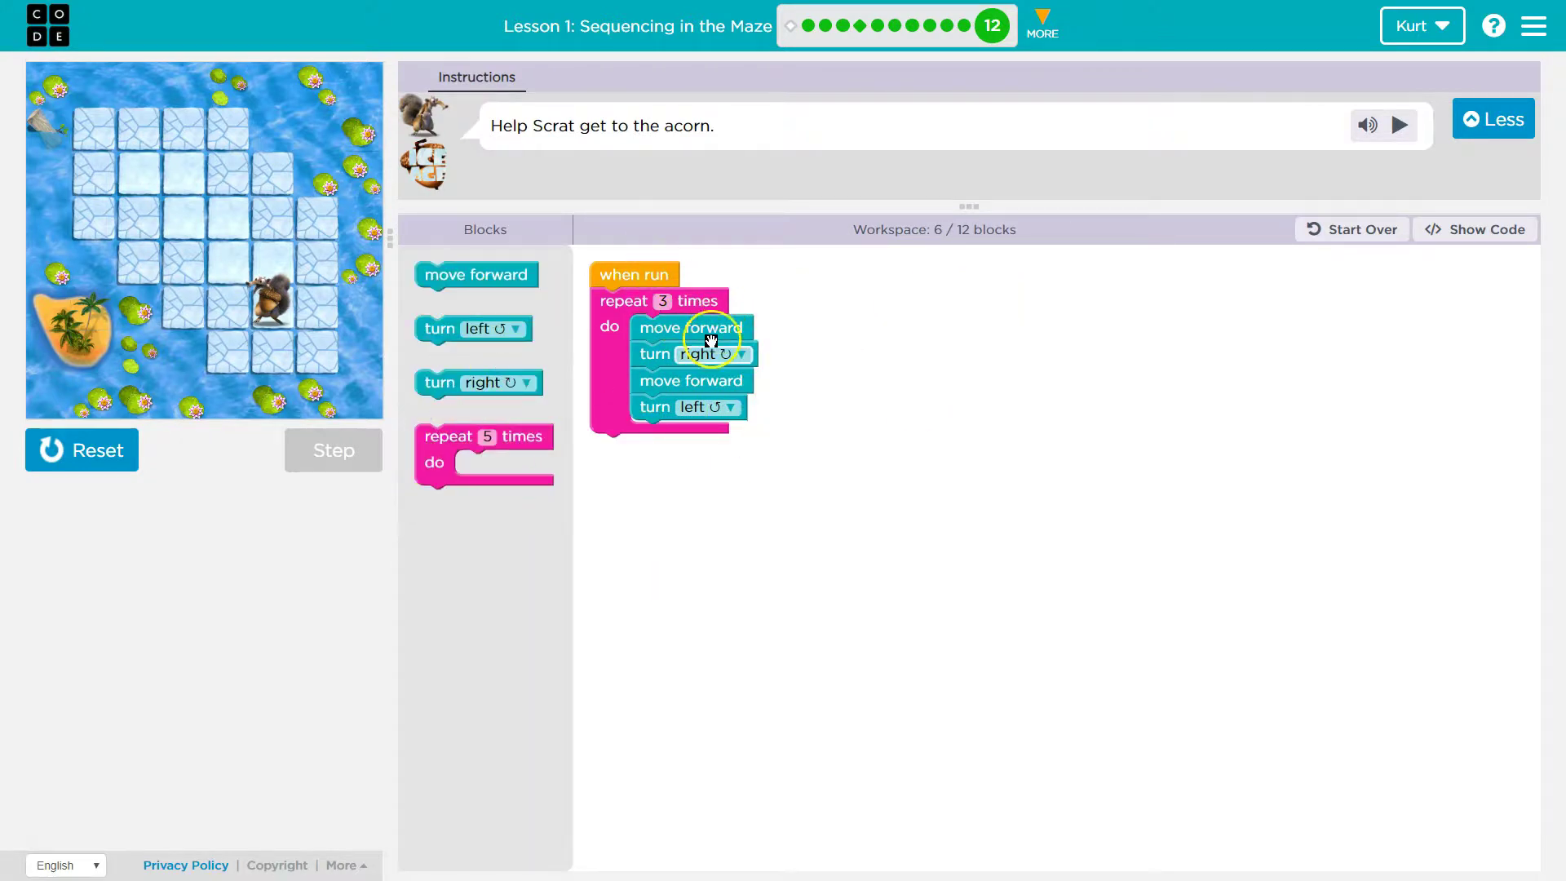
- Reset Scrat and run the repeat-loop program until he reaches the acorn
click(51, 451)
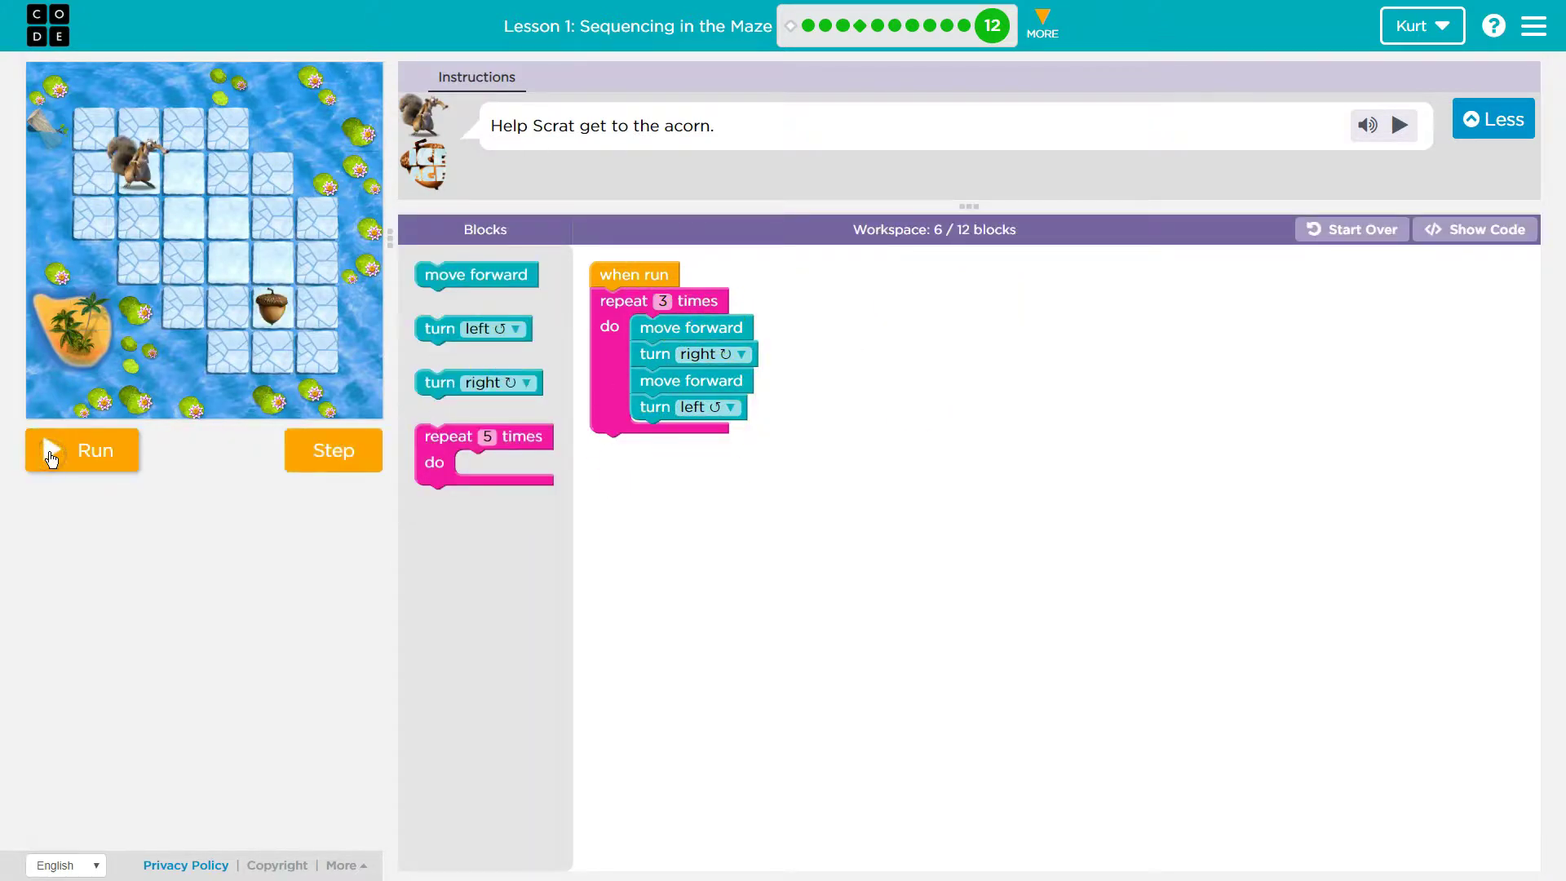
click(50, 452)
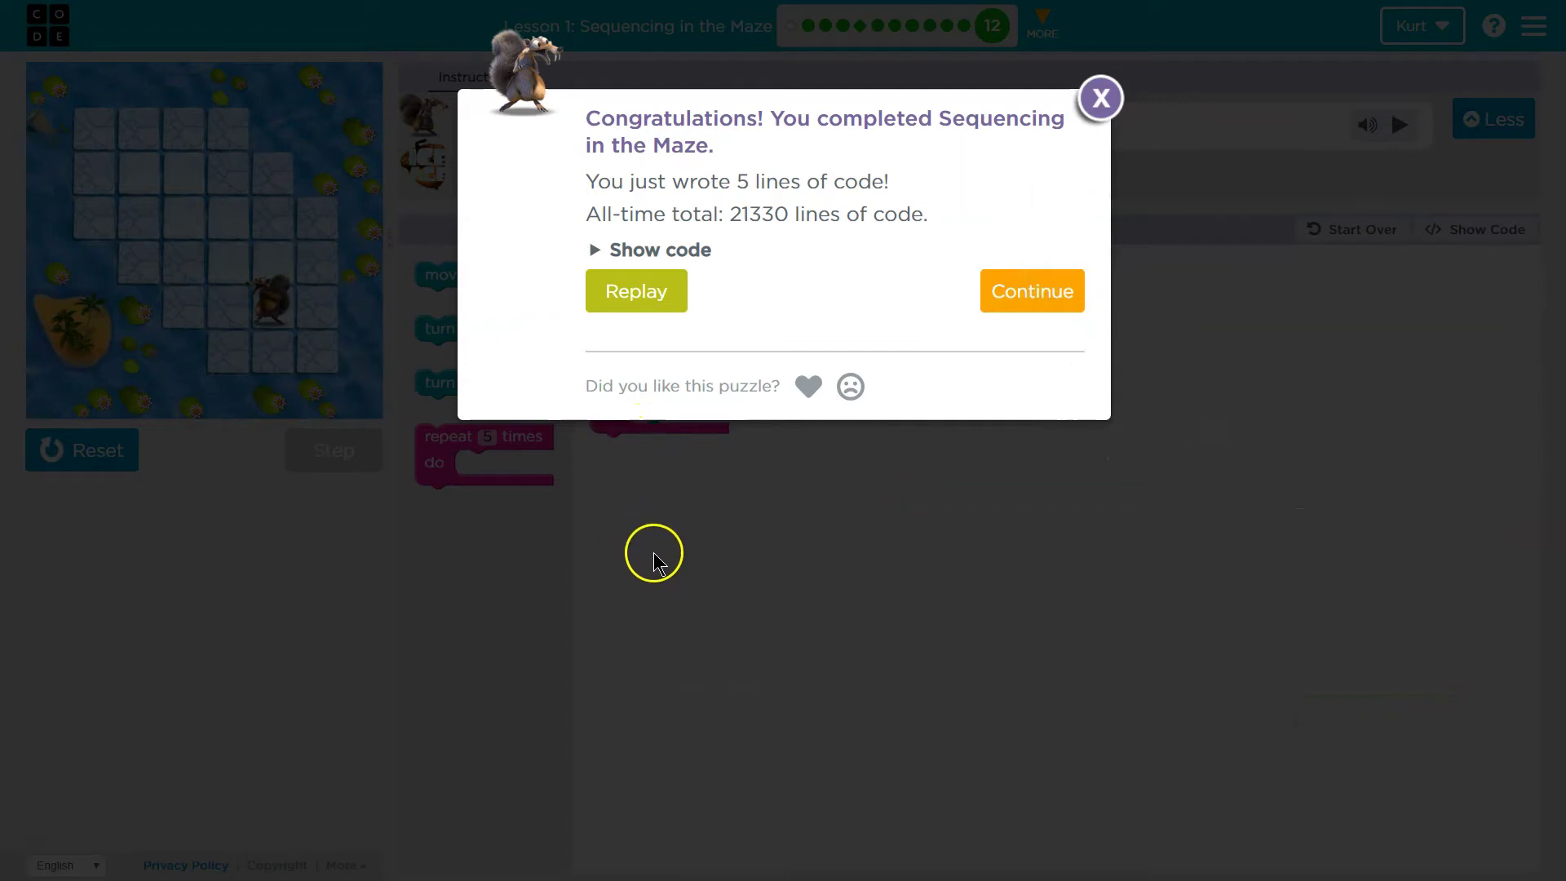
click(686, 561)
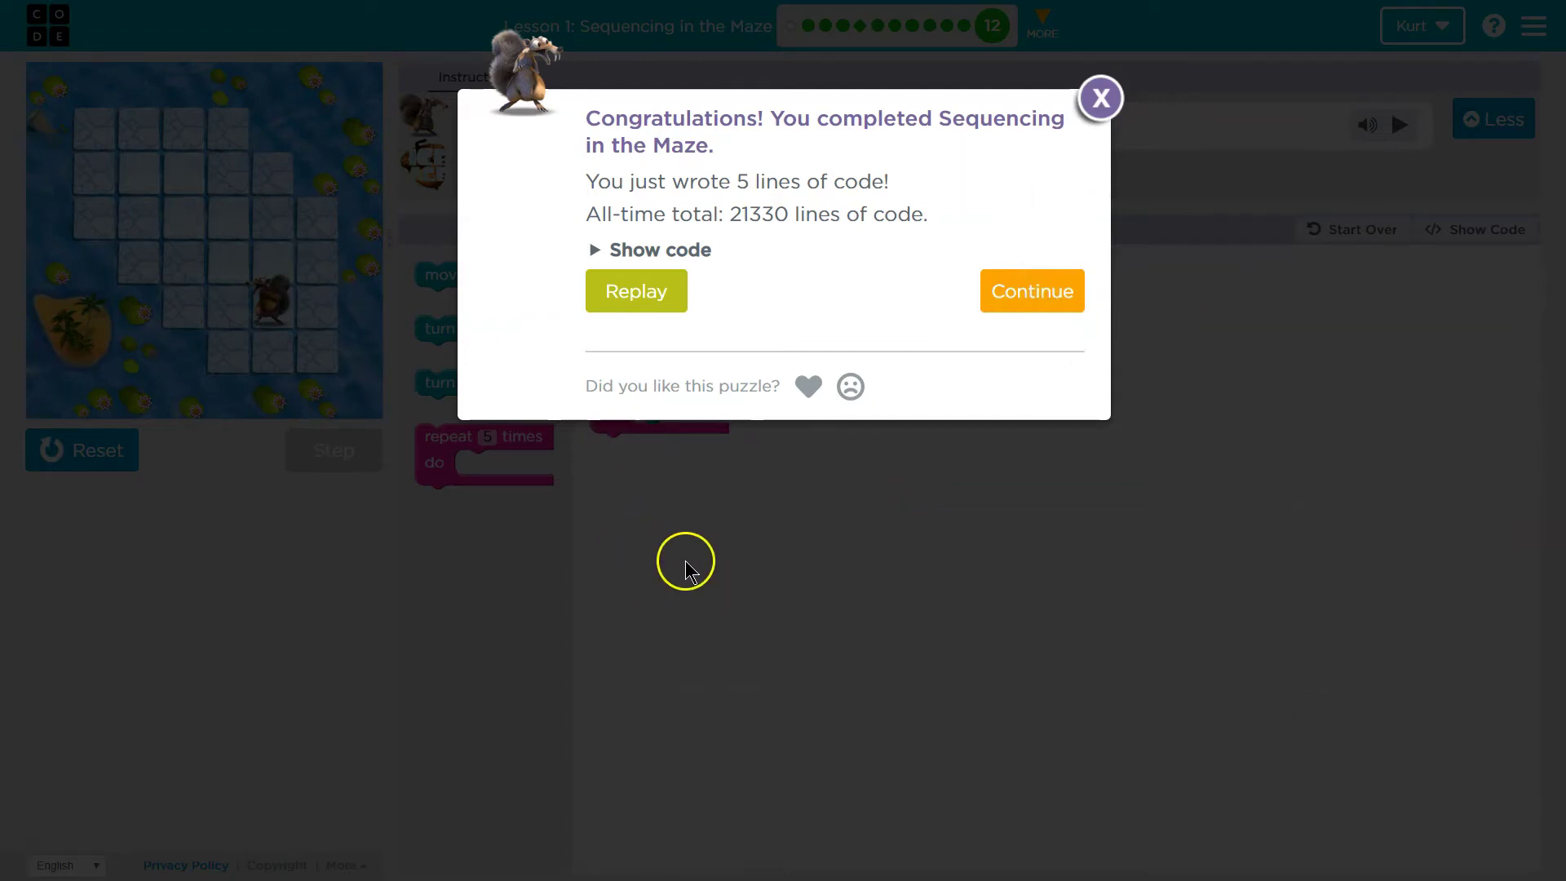